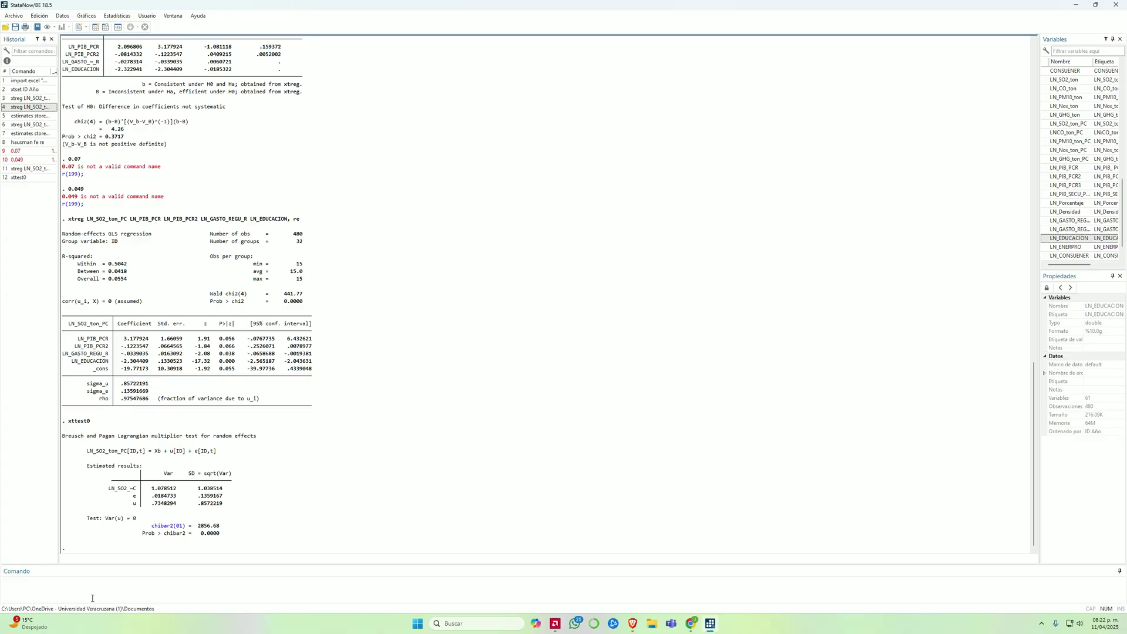
# Review the Excel import command at the start of the results and the imported dataset in the Data Editor.
pyautogui.click(93, 598)
pyautogui.press('BackSpace')
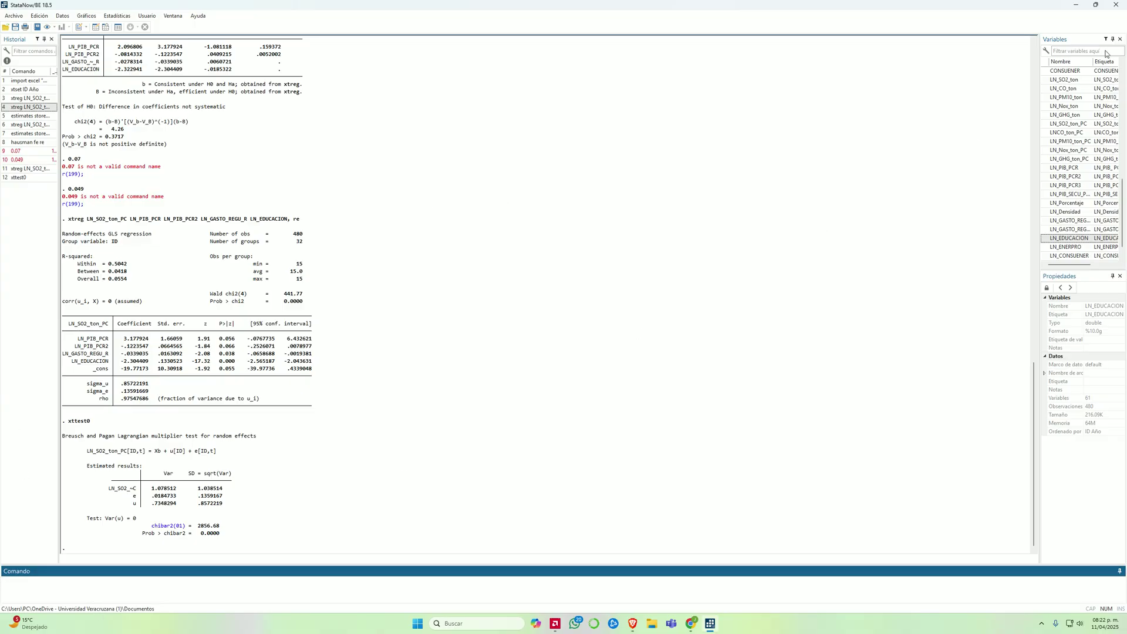
pyautogui.moveTo(1034, 432); pyautogui.dragTo(1034, 113)
pyautogui.click(414, 245)
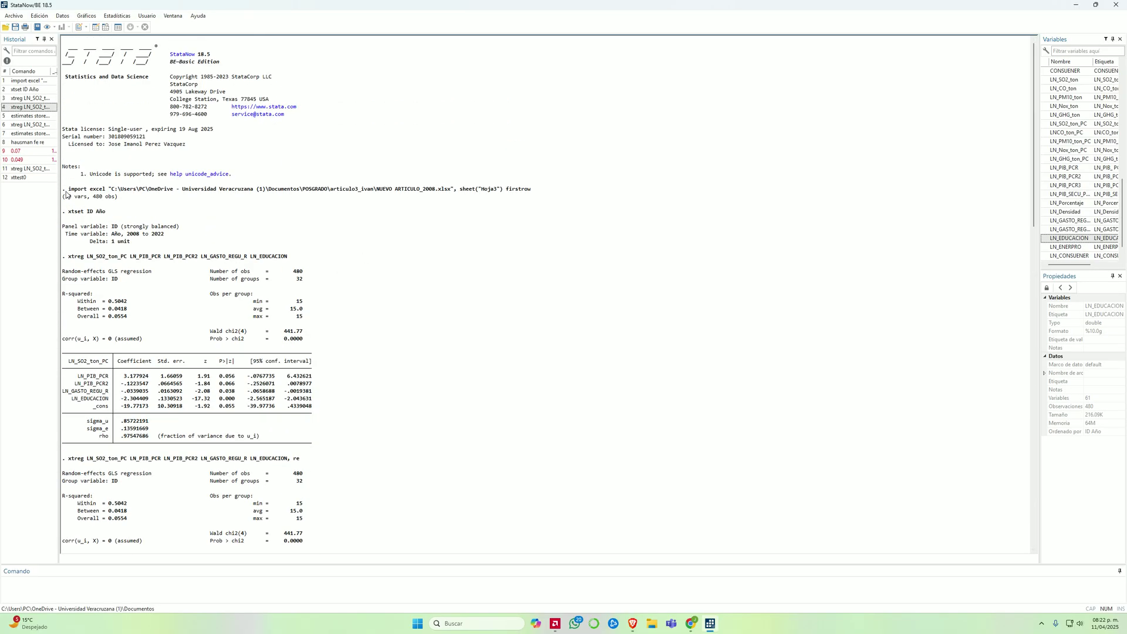
pyautogui.moveTo(66, 189); pyautogui.dragTo(553, 190)
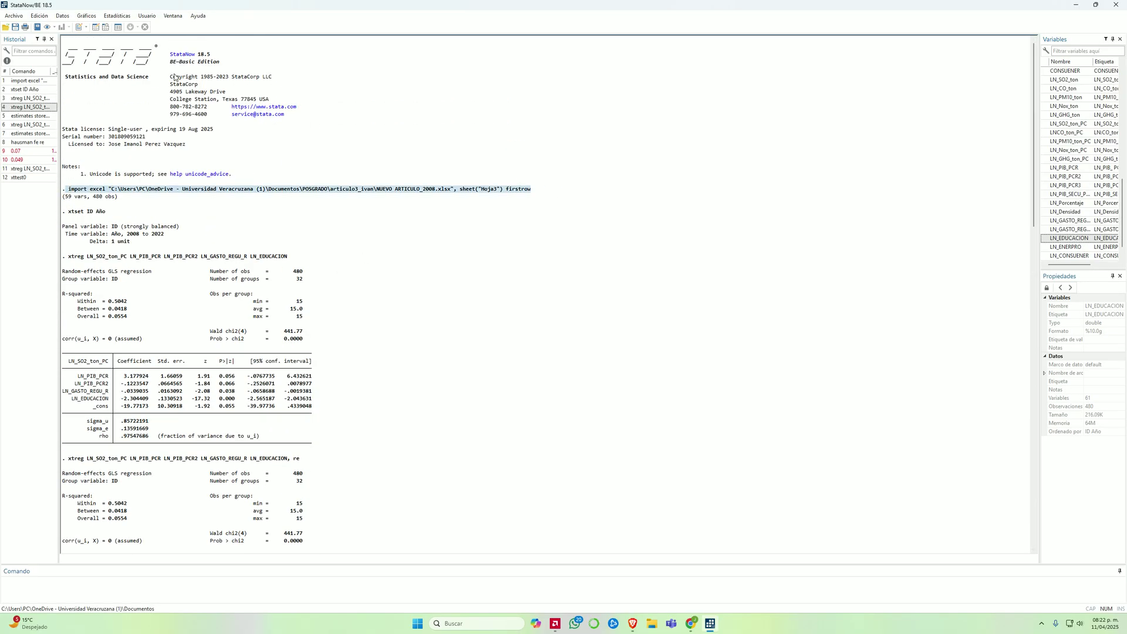
pyautogui.click(95, 27)
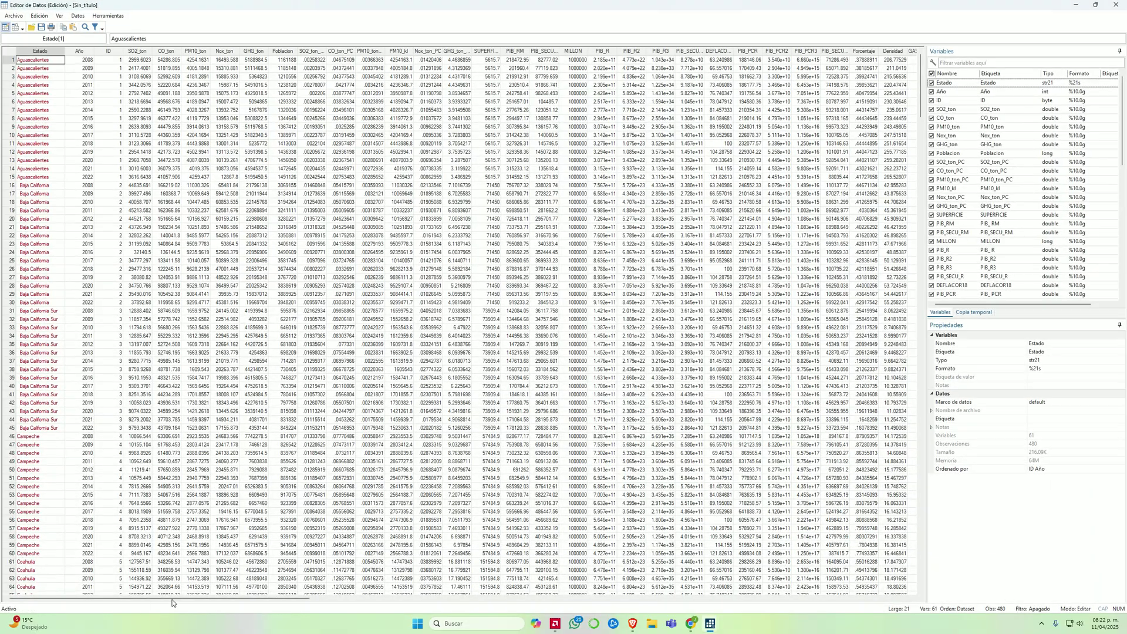
pyautogui.moveTo(174, 598); pyautogui.dragTo(224, 599)
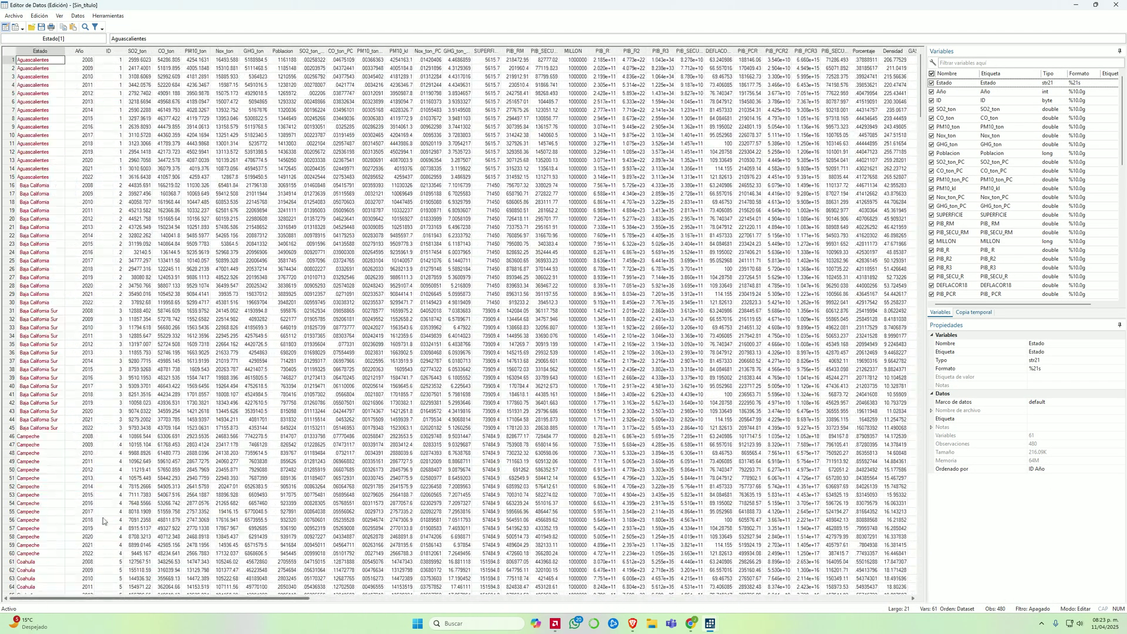
pyautogui.hotkey('alt', 'Tab')
# Examine the xtset ID Año panel declaration and its time range in the results.
pyautogui.scroll(-1, 246, 334)
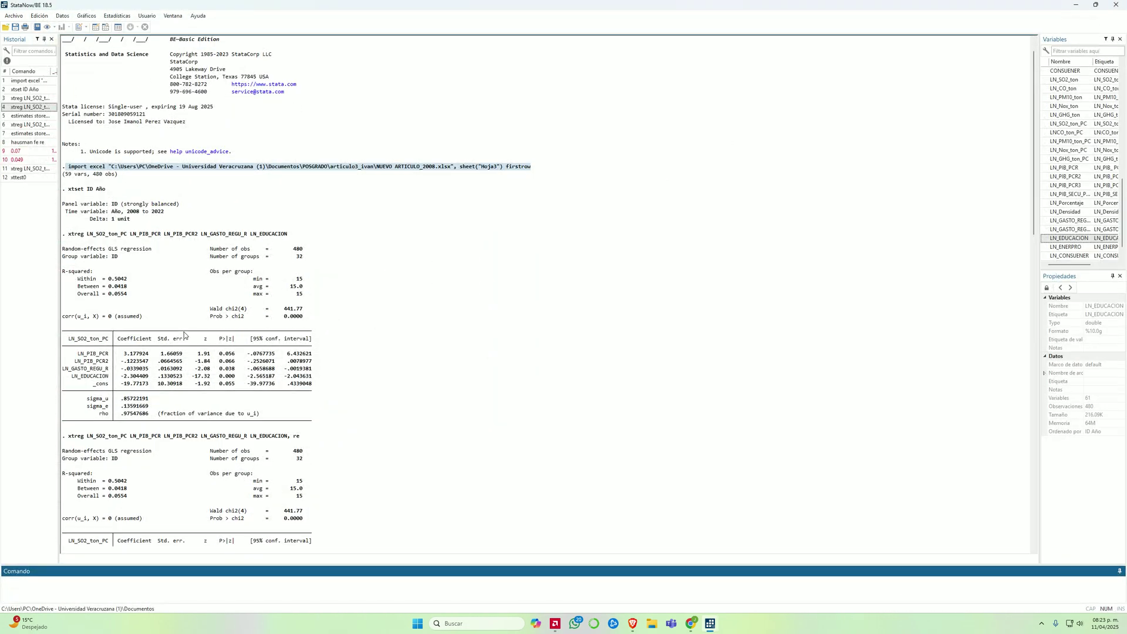
pyautogui.moveTo(63, 189); pyautogui.dragTo(85, 189)
pyautogui.moveTo(146, 226); pyautogui.dragTo(63, 189)
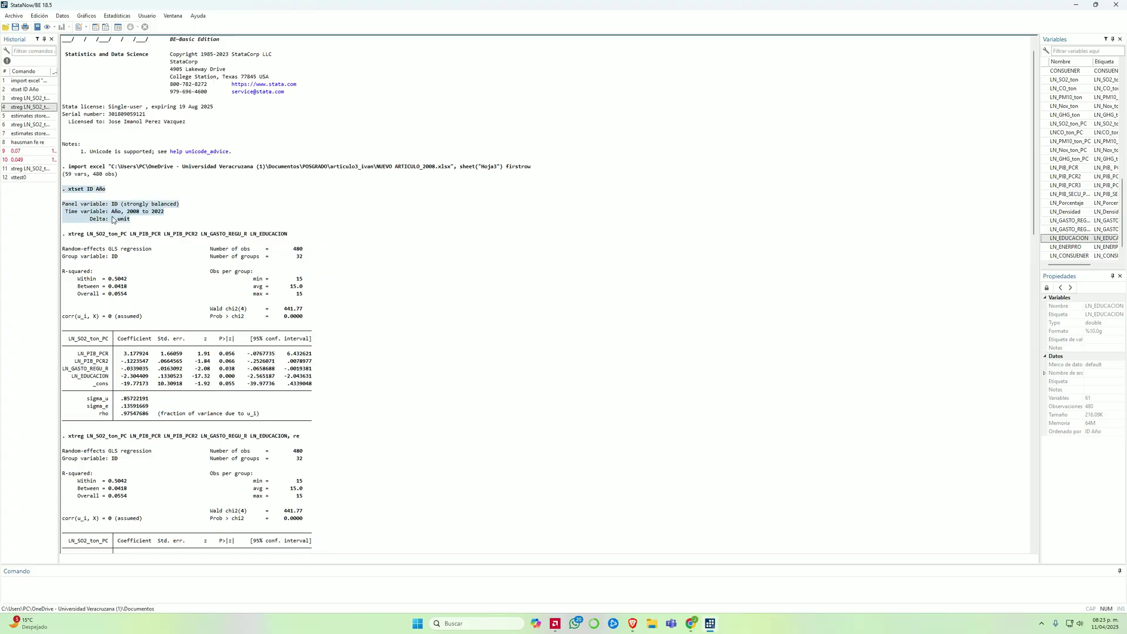
pyautogui.moveTo(1033, 161); pyautogui.dragTo(1033, 188)
pyautogui.click(144, 128)
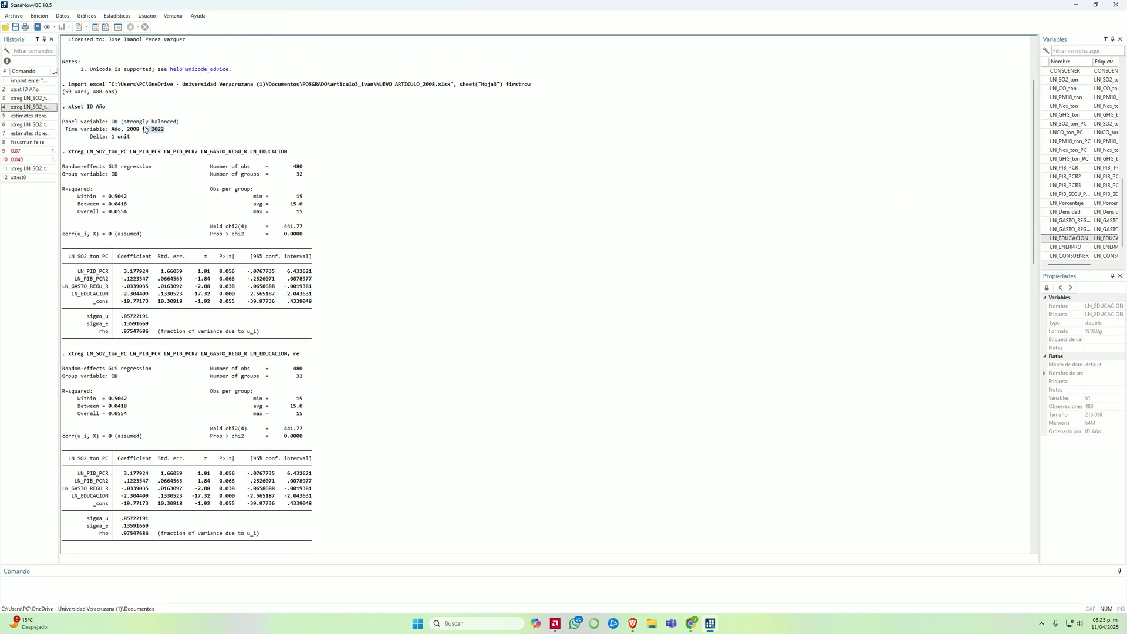
pyautogui.moveTo(1034, 179); pyautogui.dragTo(1007, 367)
# Run the random-effects regression xtreg LN_SO2_ton_PC LN_PIB_PCR LN_PIB_PCR2 LN_GASTO_REGU_R LN_EDUCACION, re and review its output.
pyautogui.click(668, 596)
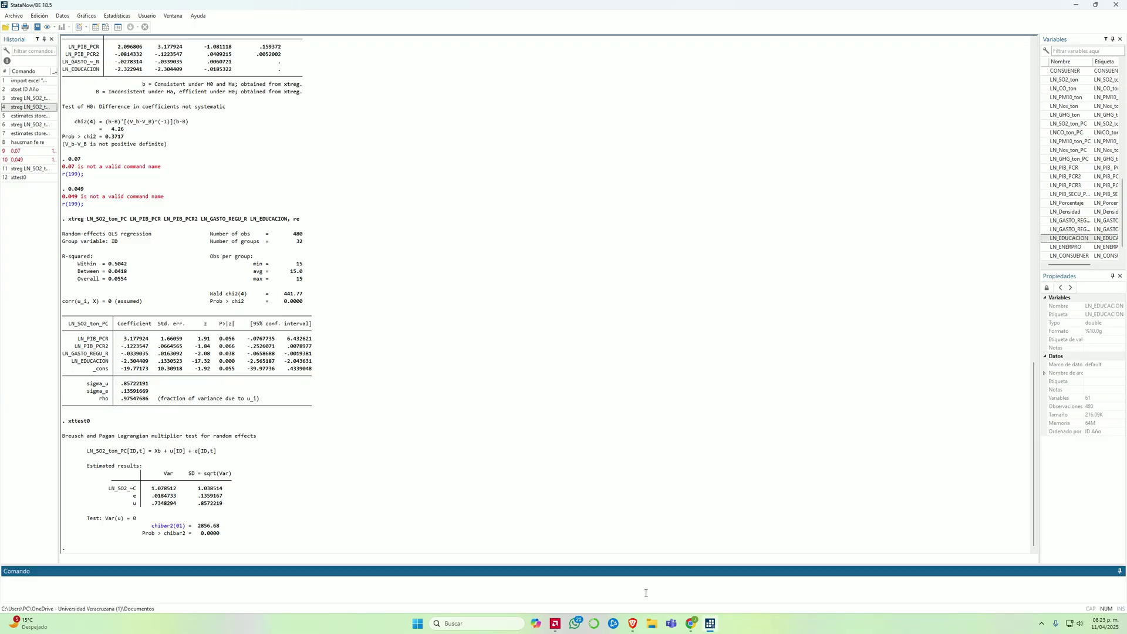
pyautogui.write('xtreg')
pyautogui.click(26, 98)
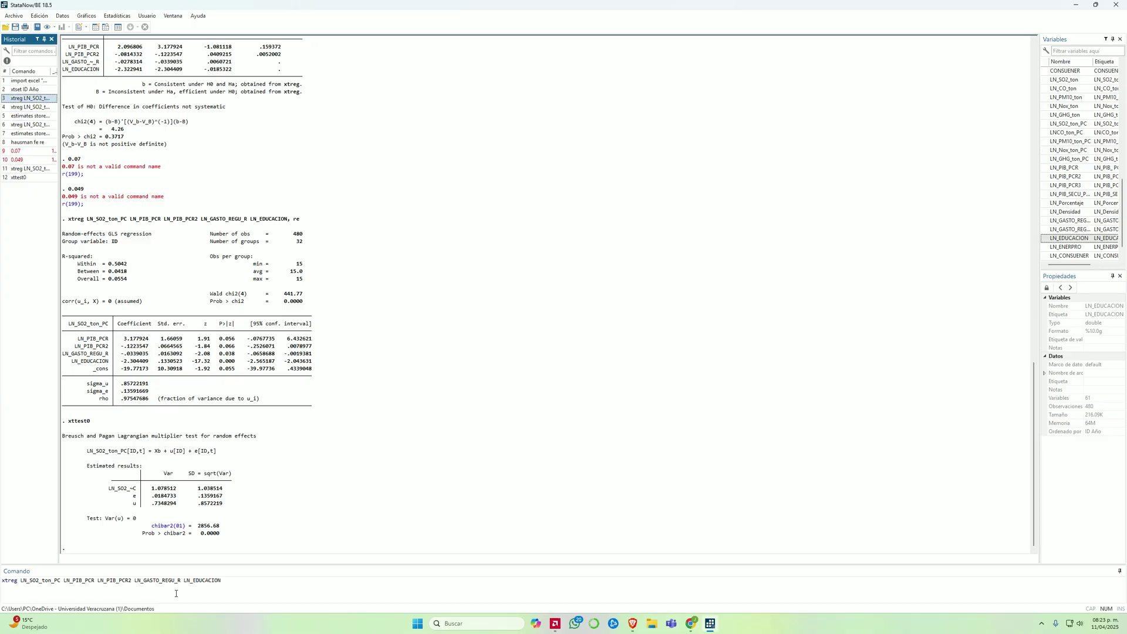
pyautogui.click(19, 583)
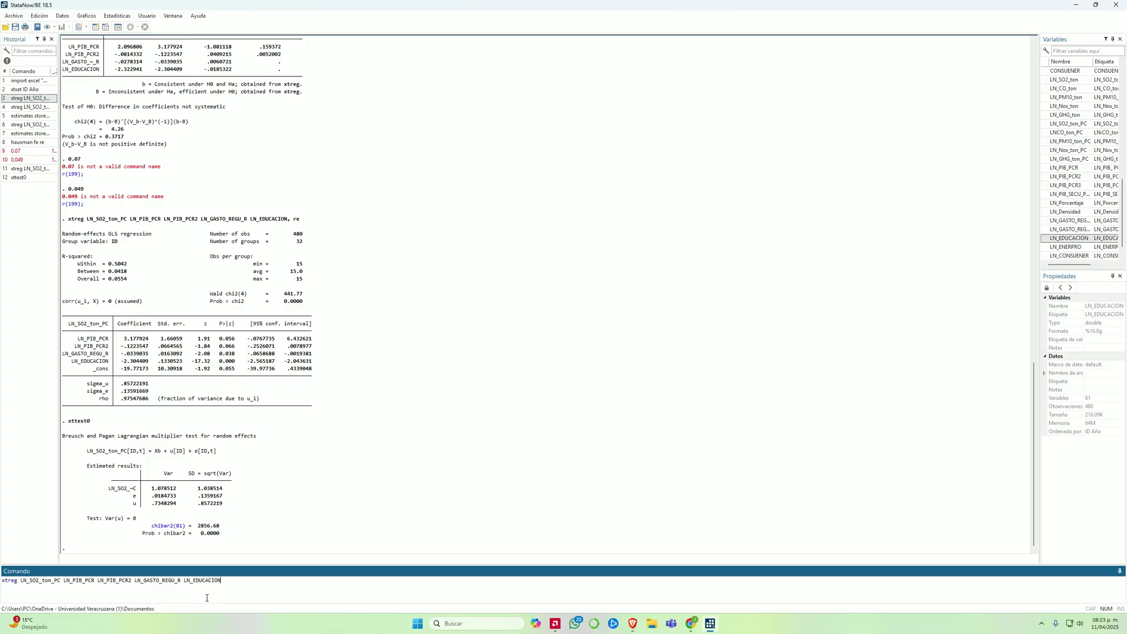
pyautogui.moveTo(20, 581); pyautogui.dragTo(124, 581)
pyautogui.moveTo(221, 581)
pyautogui.mouseDown()
pyautogui.moveTo(155, 581)
pyautogui.moveTo(224, 583)
pyautogui.mouseUp()
pyautogui.click(239, 585)
pyautogui.press('BackSpace')
pyautogui.press('BackSpace')
pyautogui.write('re')
pyautogui.press('Return')
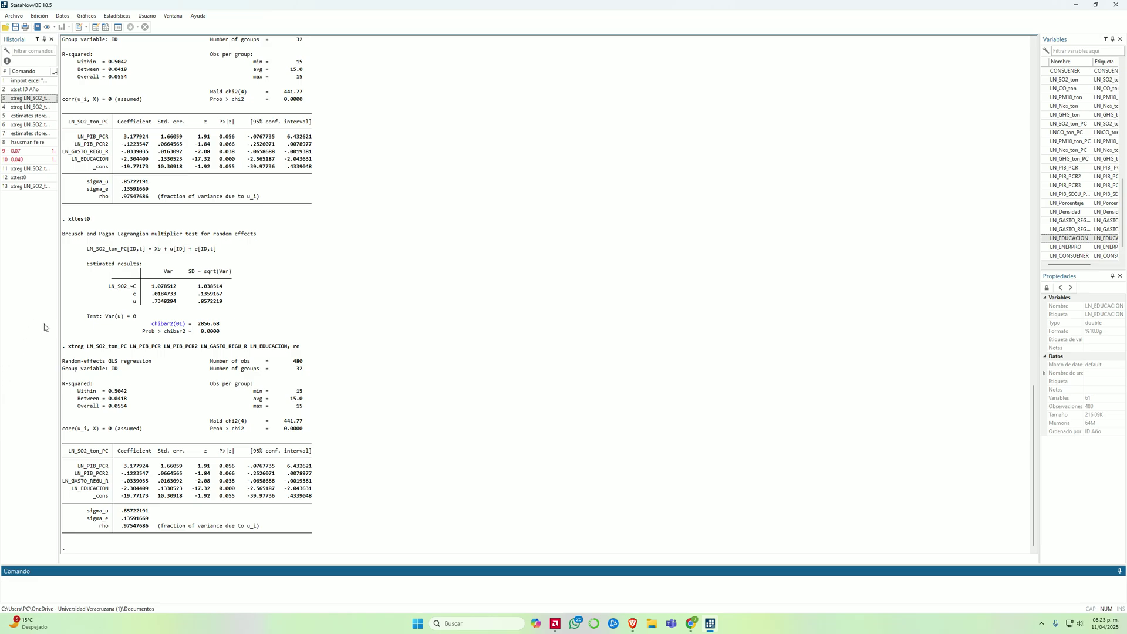
pyautogui.moveTo(68, 346); pyautogui.dragTo(308, 554)
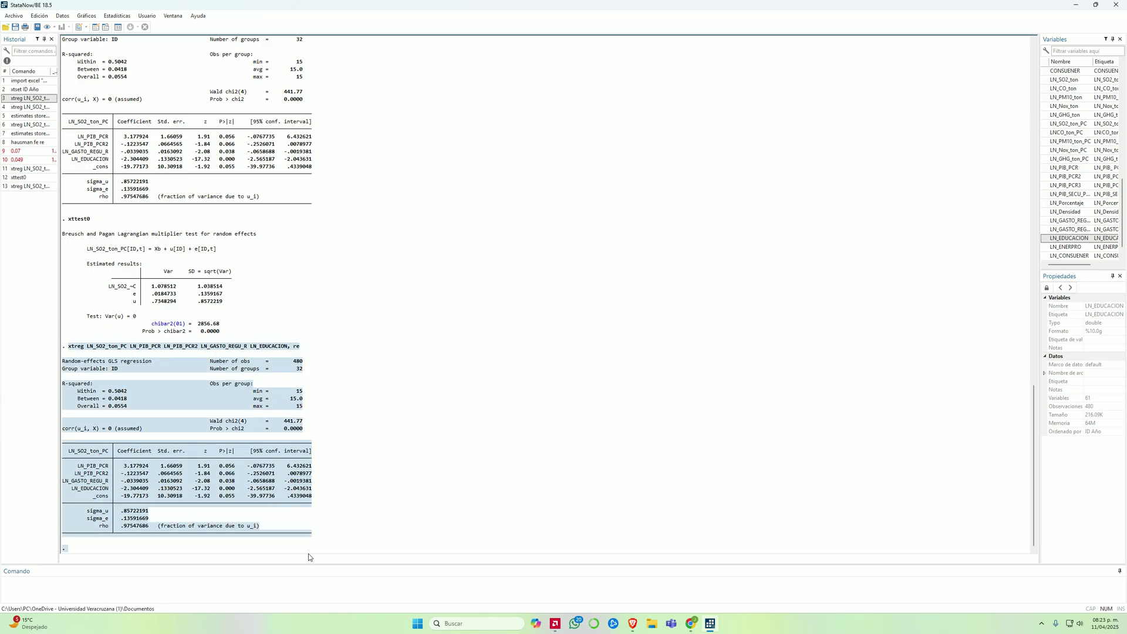
pyautogui.click(280, 354)
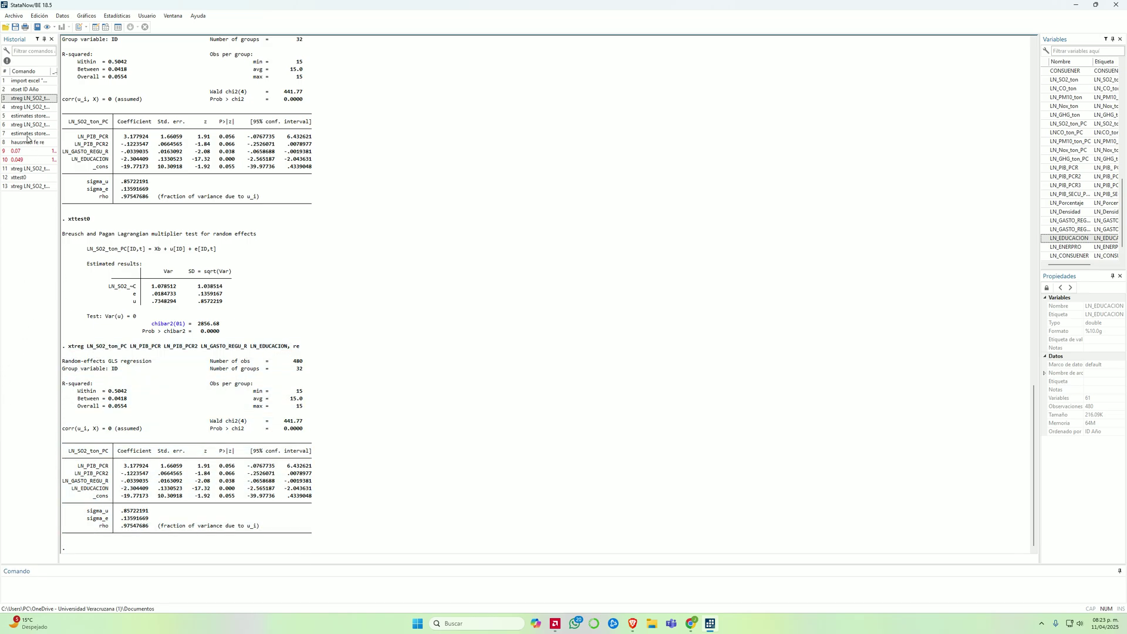
# Store the random-effects estimates under the name re2.
pyautogui.click(29, 116)
pyautogui.click(71, 581)
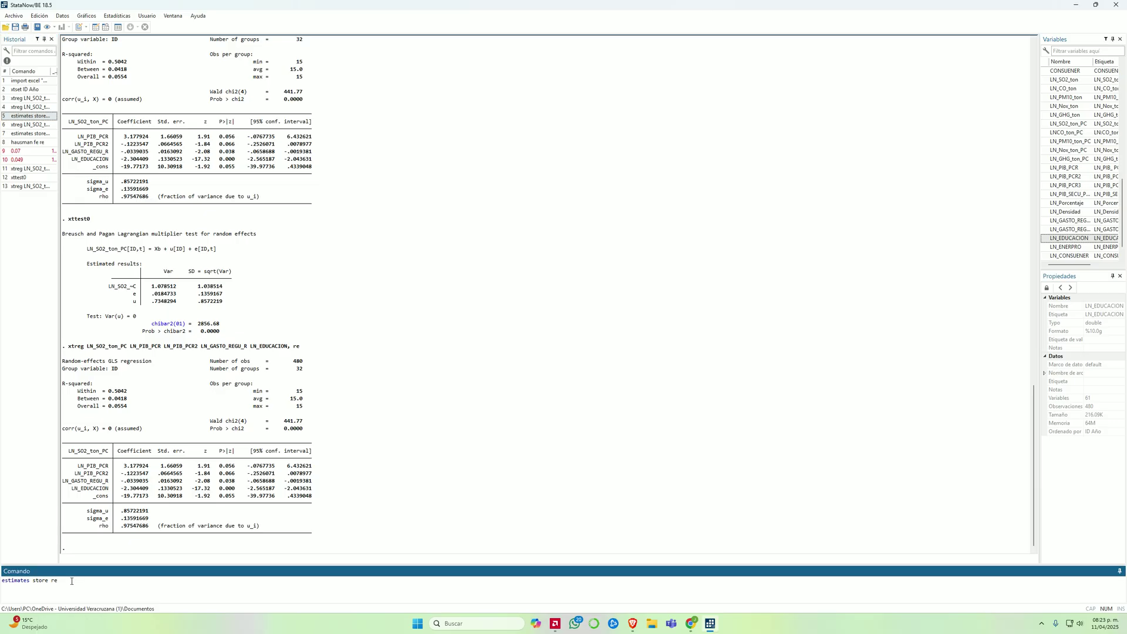
pyautogui.write('2')
pyautogui.doubleClick(52, 581)
pyautogui.click(70, 585)
pyautogui.press('Return')
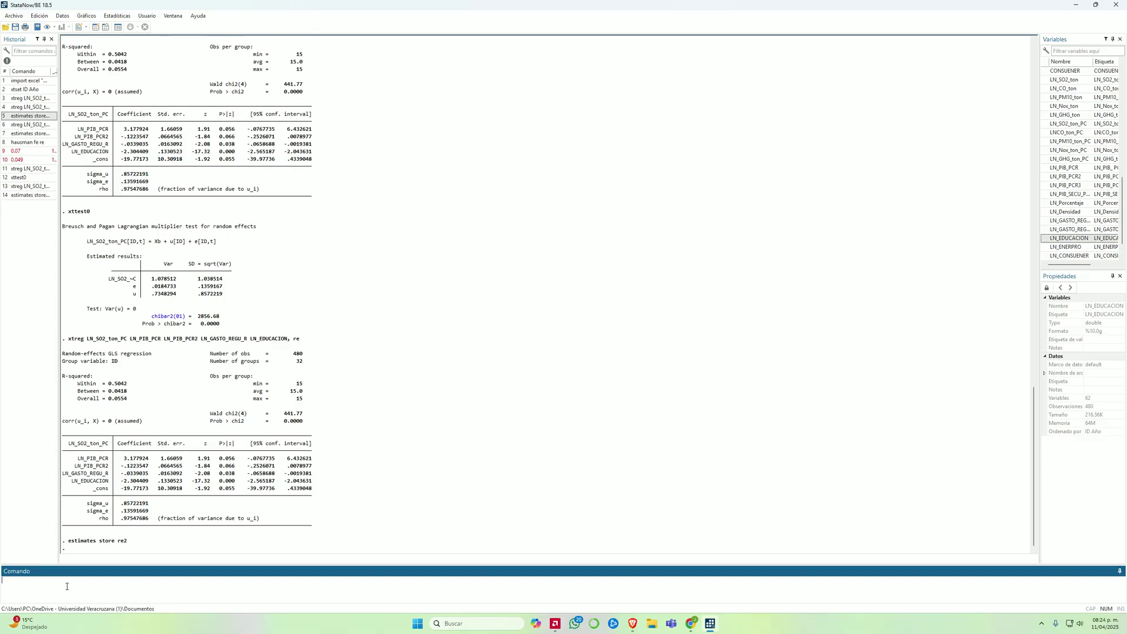
# Run the fixed-effects regression xtreg LN_SO2_ton_PC LN_PIB_PCR LN_PIB_PCR2 LN_GASTO_REGU_R LN_EDUCACION, fe.
pyautogui.click(30, 125)
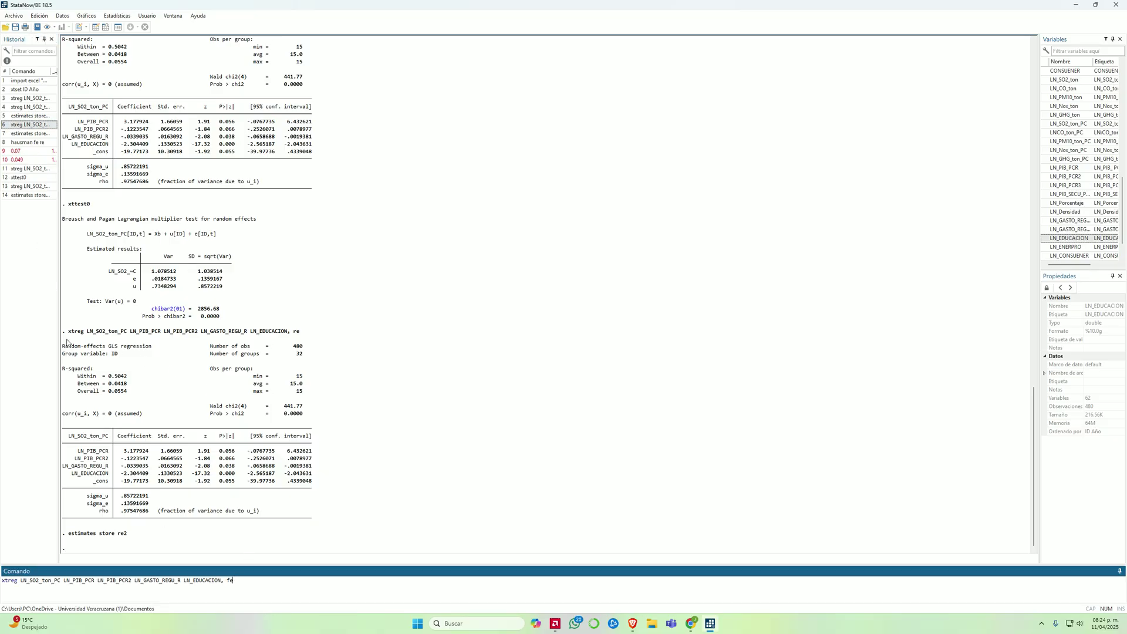
pyautogui.moveTo(63, 345); pyautogui.dragTo(303, 393)
pyautogui.click(182, 434)
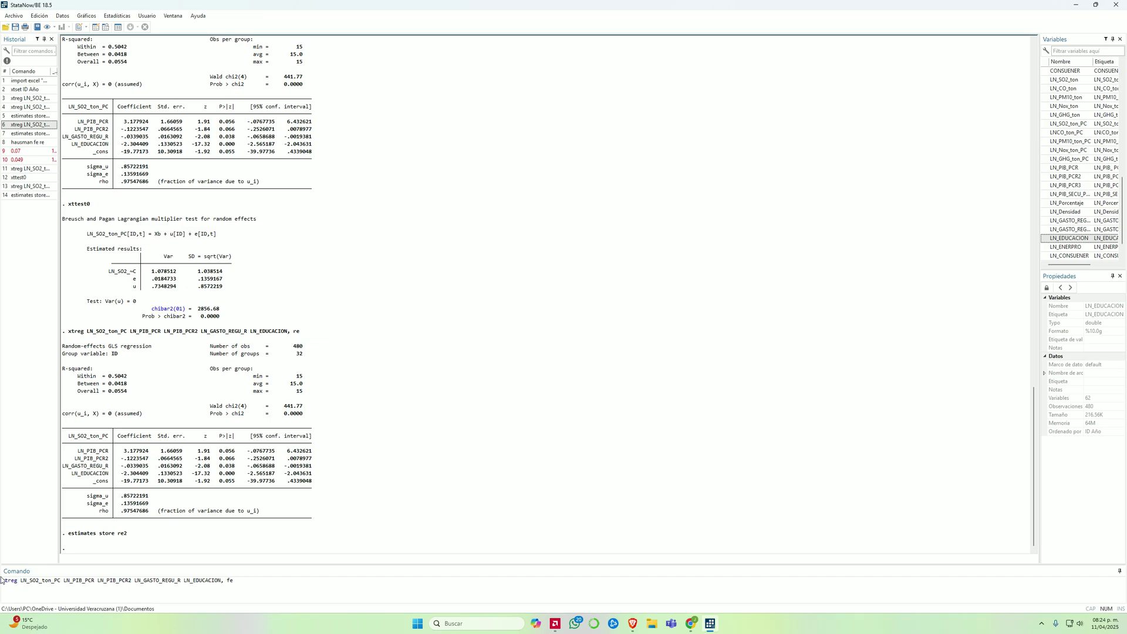
pyautogui.click(242, 580)
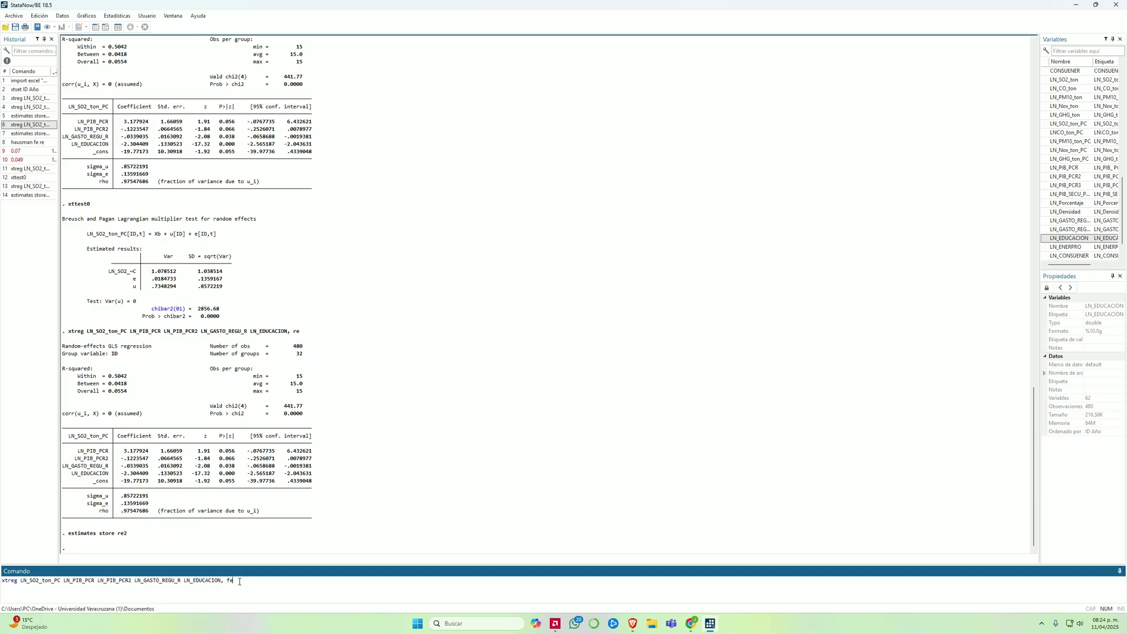
pyautogui.press('Return')
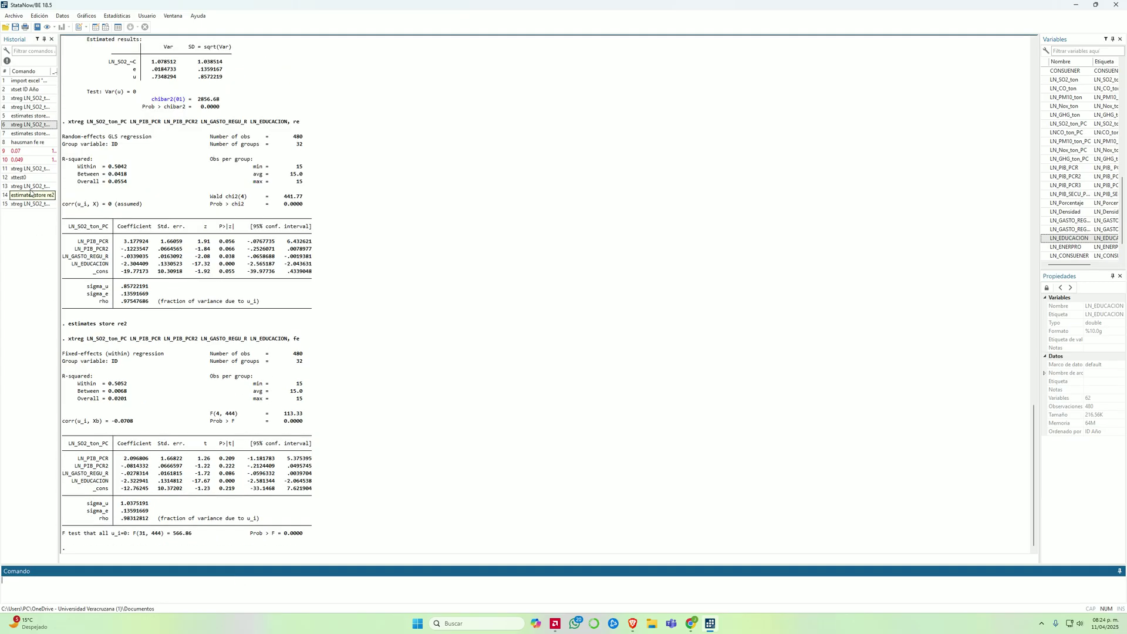
# Store the fixed-effects estimates under the name fe2.
pyautogui.click(31, 133)
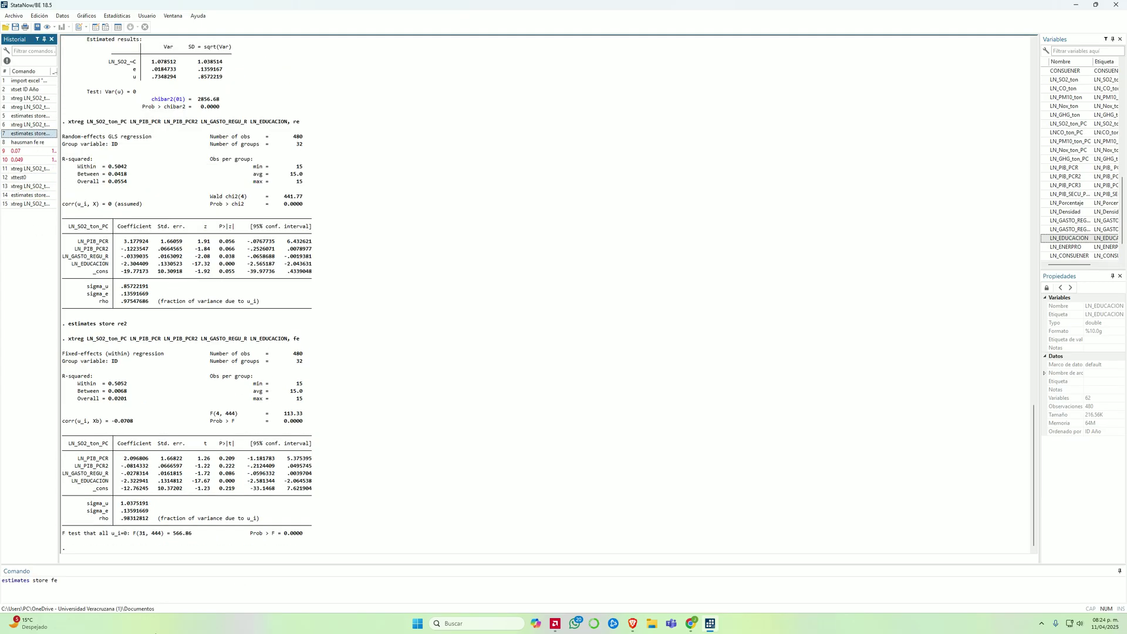
pyautogui.click(66, 583)
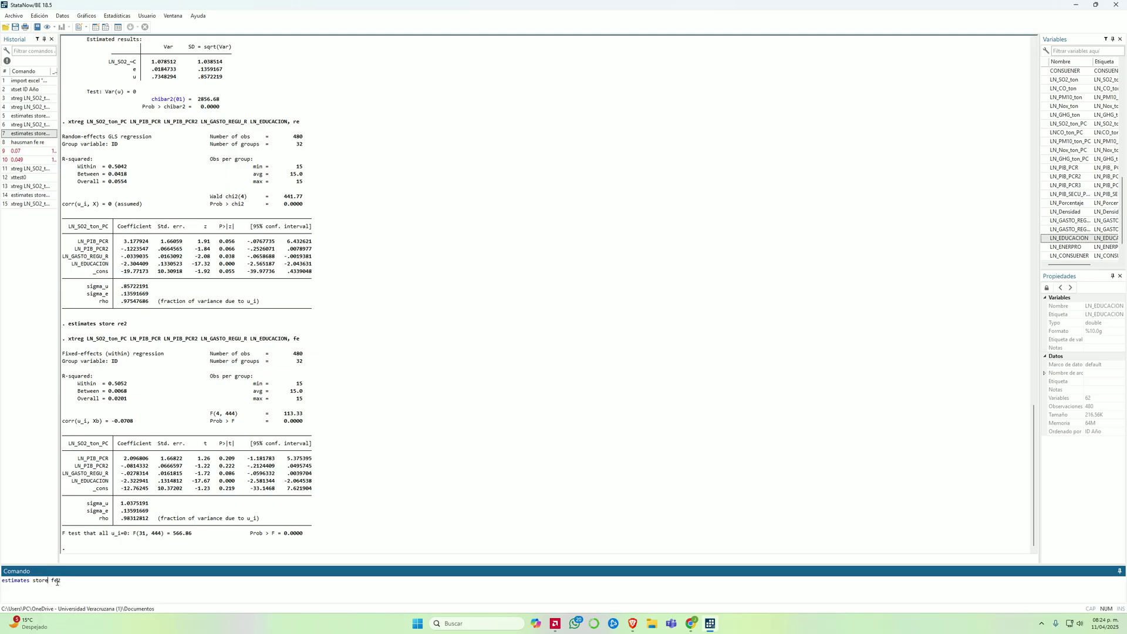
pyautogui.press('Return')
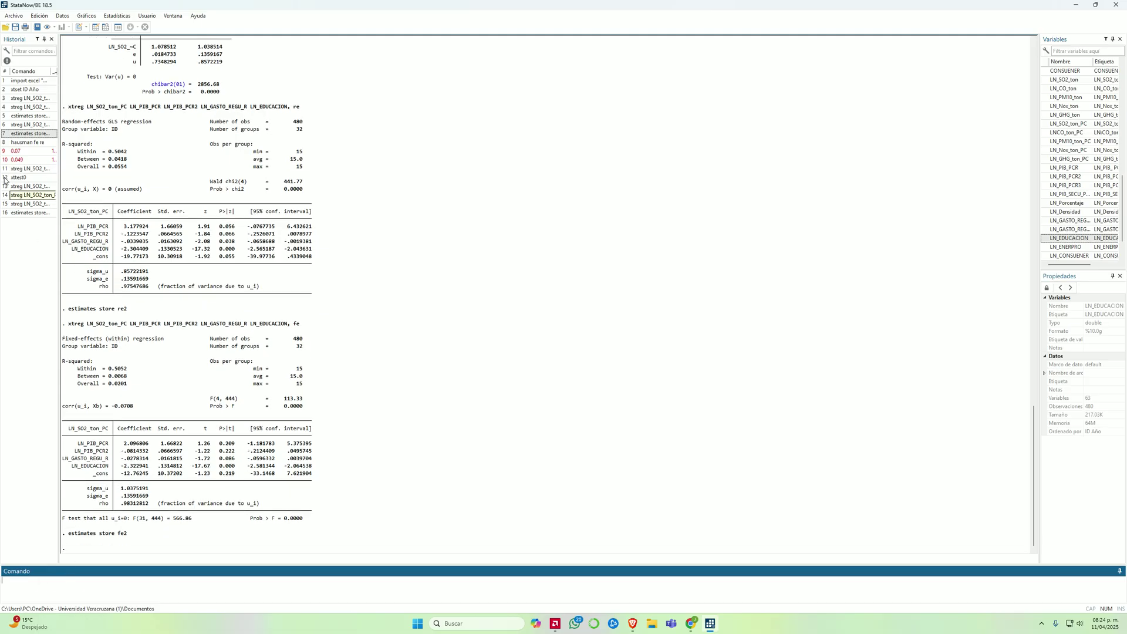
# Run the Hausman test with hausman fe2 re2 and examine its Prob > chi2 line.
pyautogui.click(27, 142)
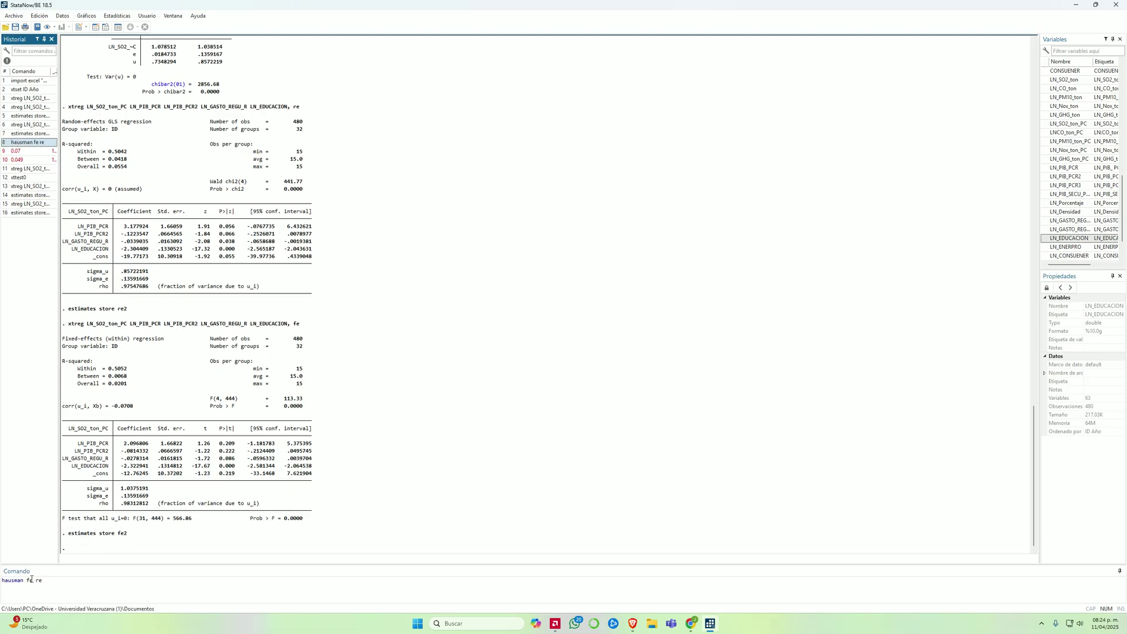
pyautogui.click(31, 580)
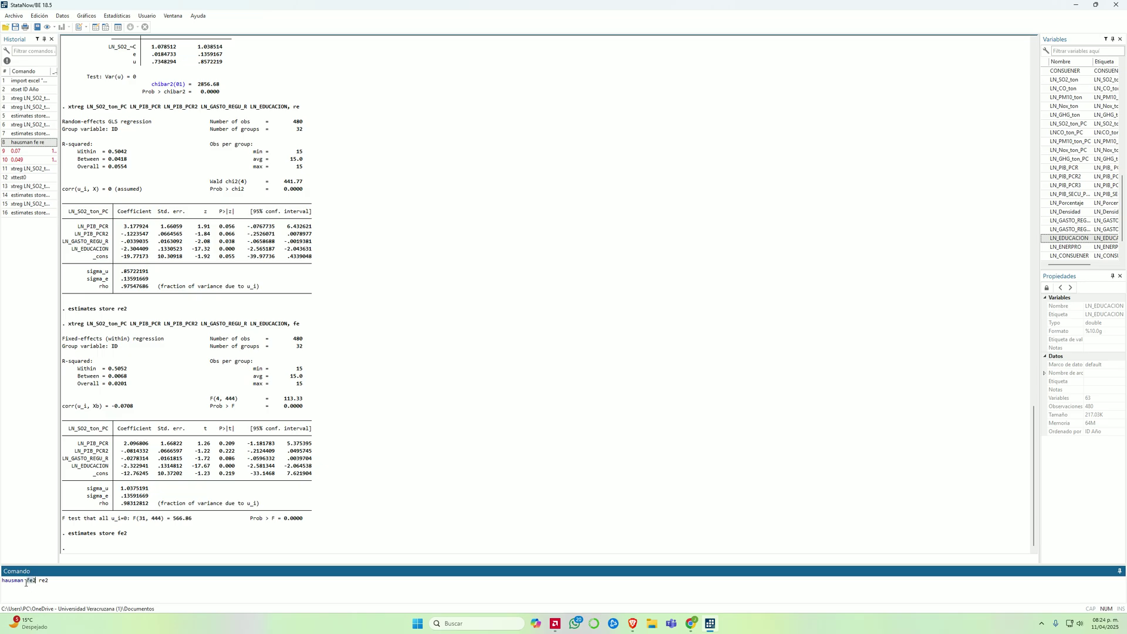
pyautogui.doubleClick(31, 582)
pyautogui.doubleClick(45, 582)
pyautogui.press('Return')
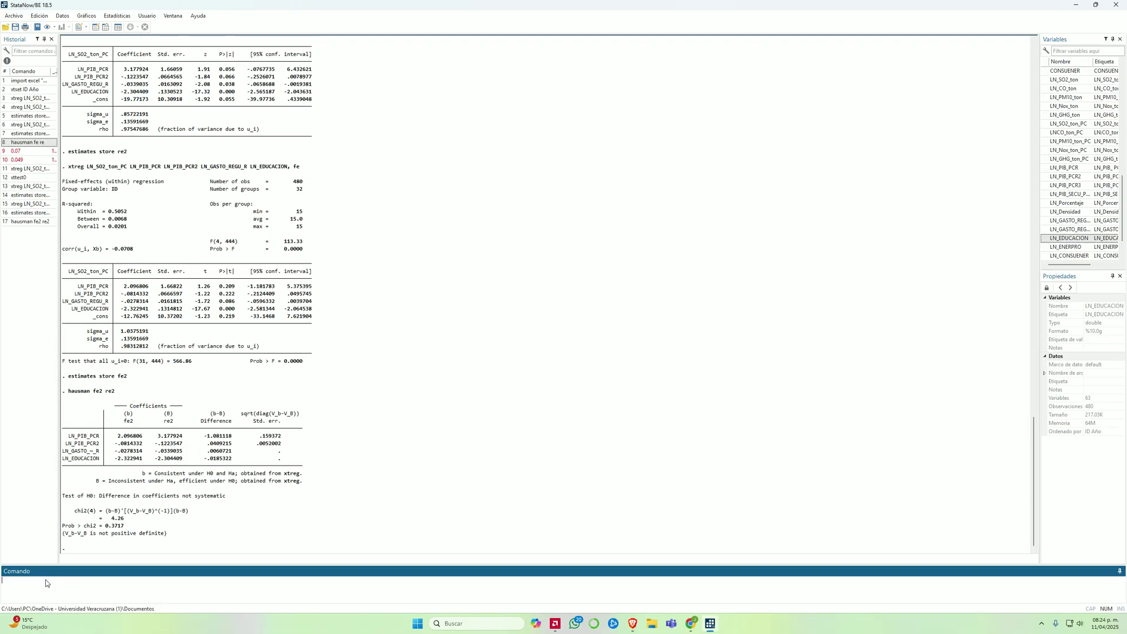
pyautogui.moveTo(127, 526); pyautogui.dragTo(188, 546)
pyautogui.moveTo(126, 527); pyautogui.dragTo(63, 527)
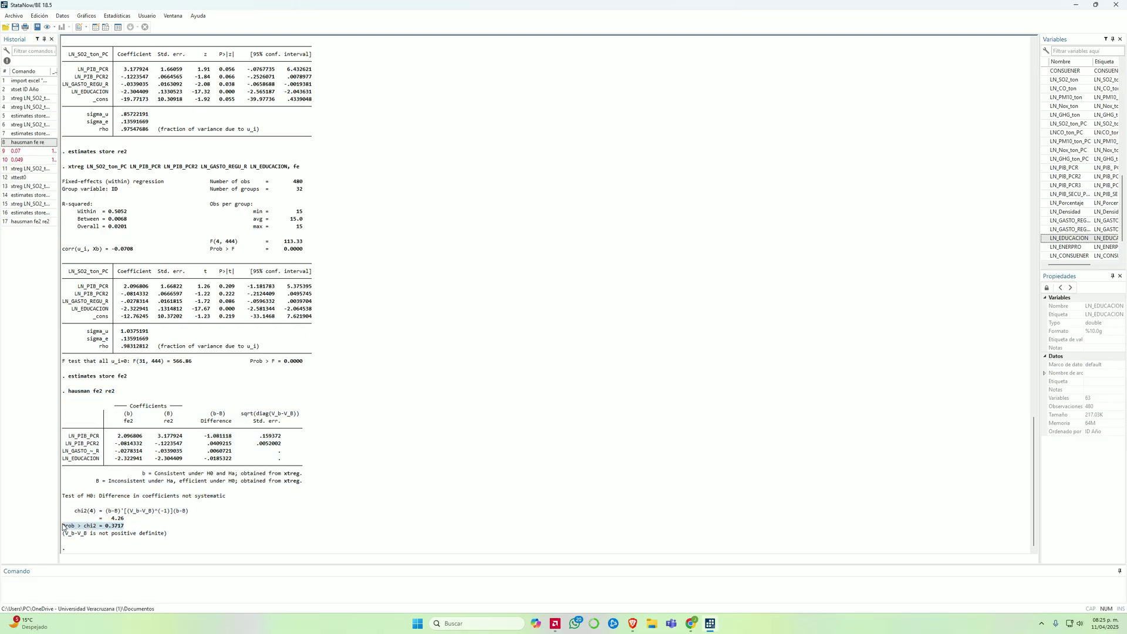
pyautogui.click(130, 530)
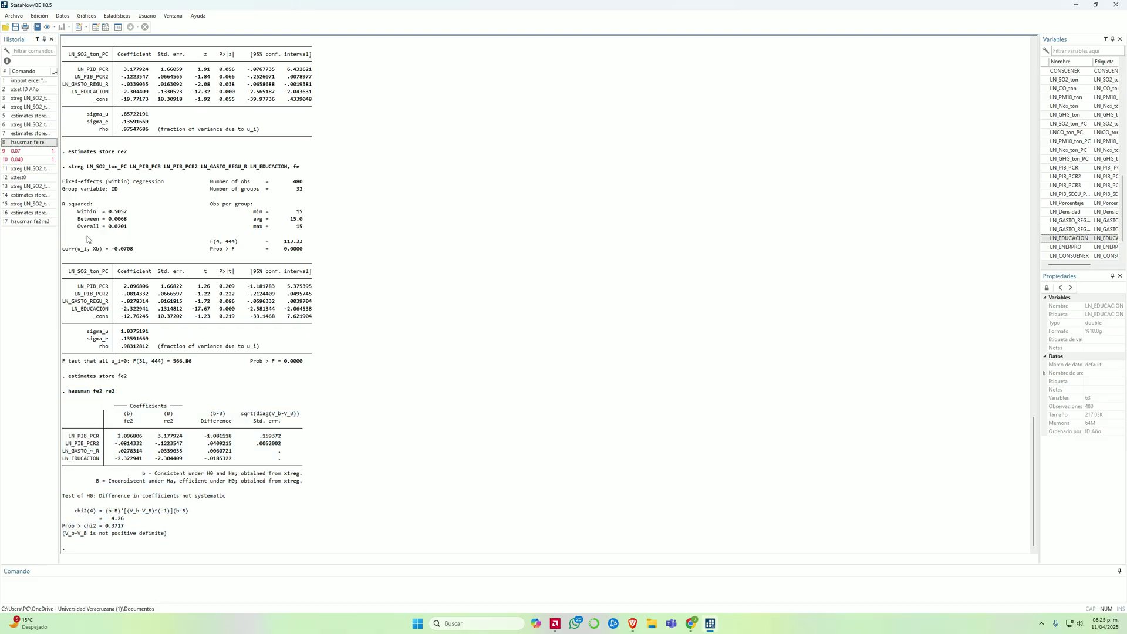
# Submit 0.07 in the command line as an example p-value and highlight the Hausman test output.
pyautogui.click(29, 153)
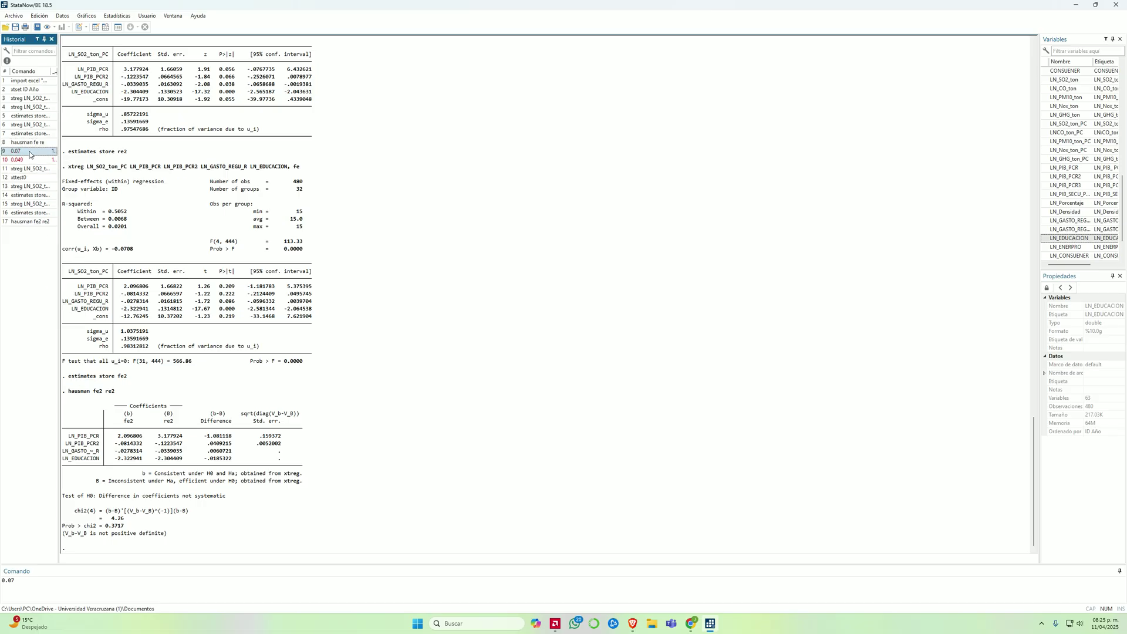
pyautogui.click(19, 585)
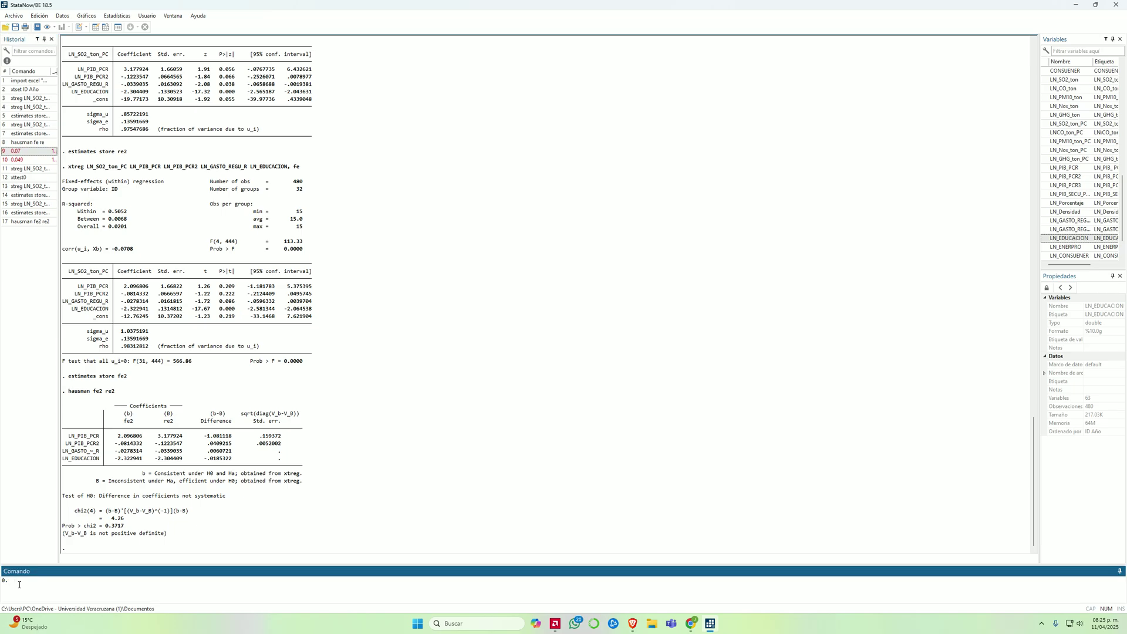
pyautogui.write('1')
pyautogui.click(21, 152)
pyautogui.press('Return')
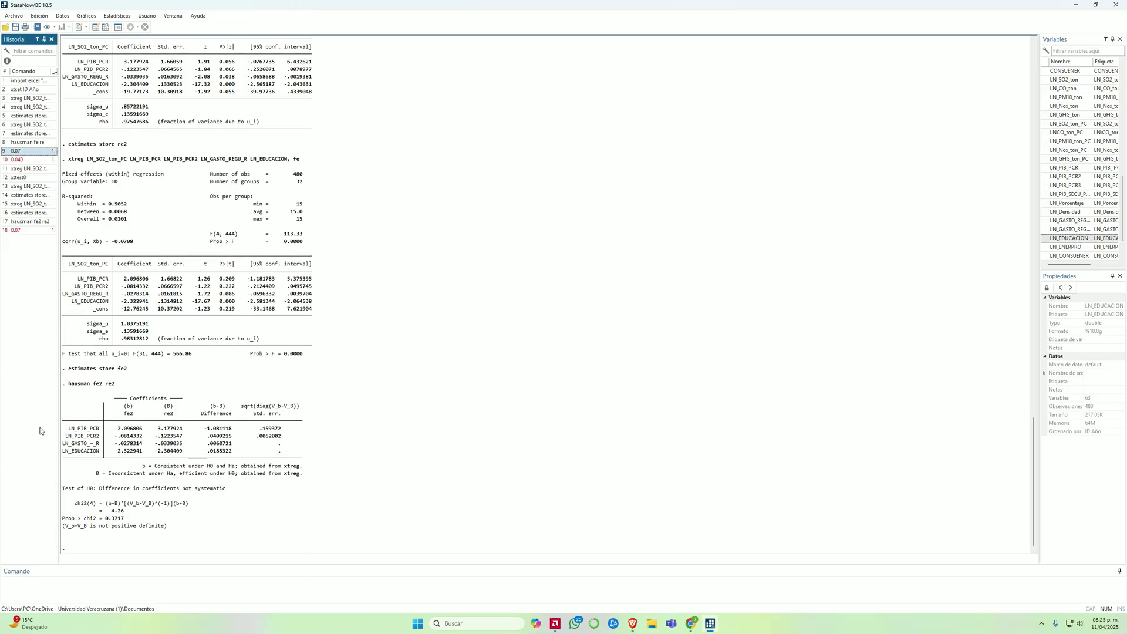
pyautogui.moveTo(56, 519); pyautogui.dragTo(59, 361)
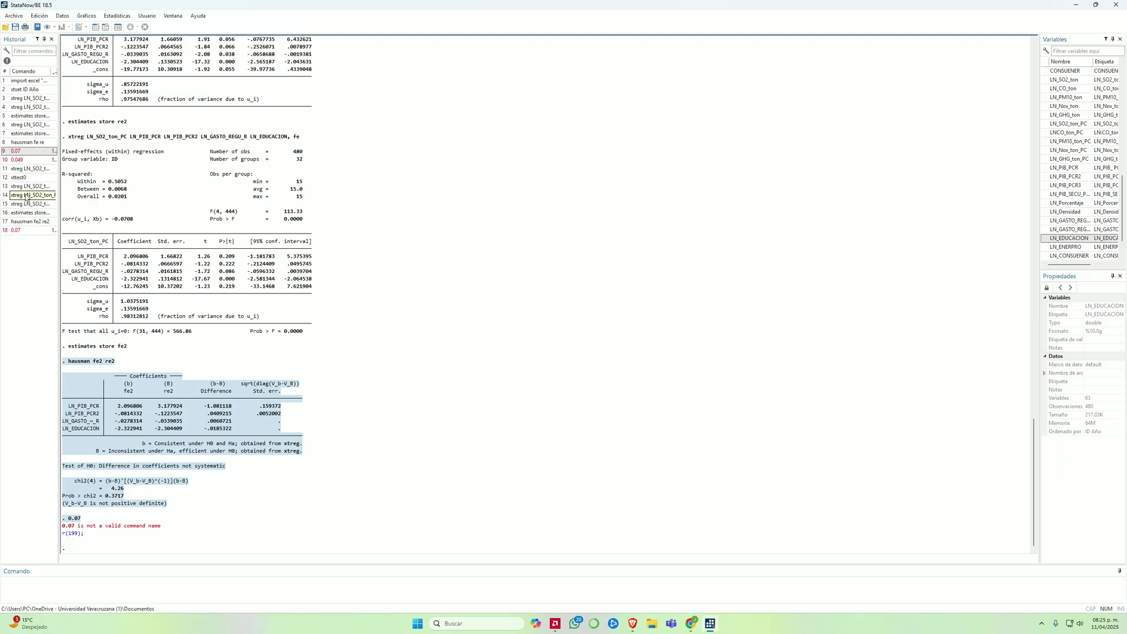
# Recall the earlier 0.049 entry, change it to 0.03 and submit it as another example p-value.
pyautogui.click(20, 160)
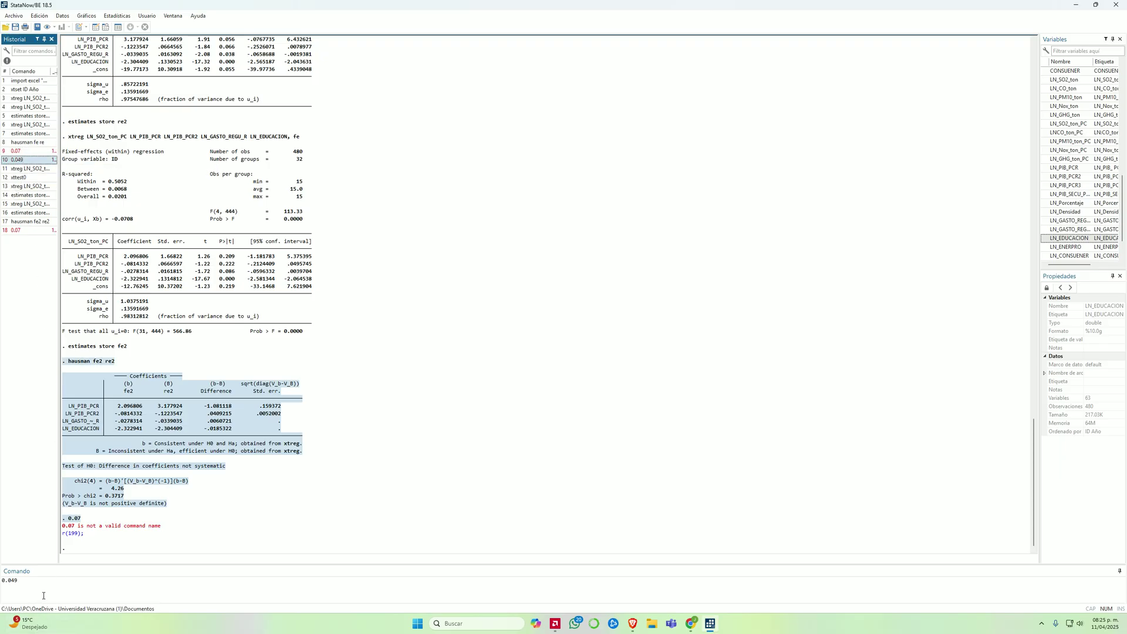
pyautogui.click(44, 588)
pyautogui.press('BackSpace')
pyautogui.press('BackSpace')
pyautogui.press('BackSpace')
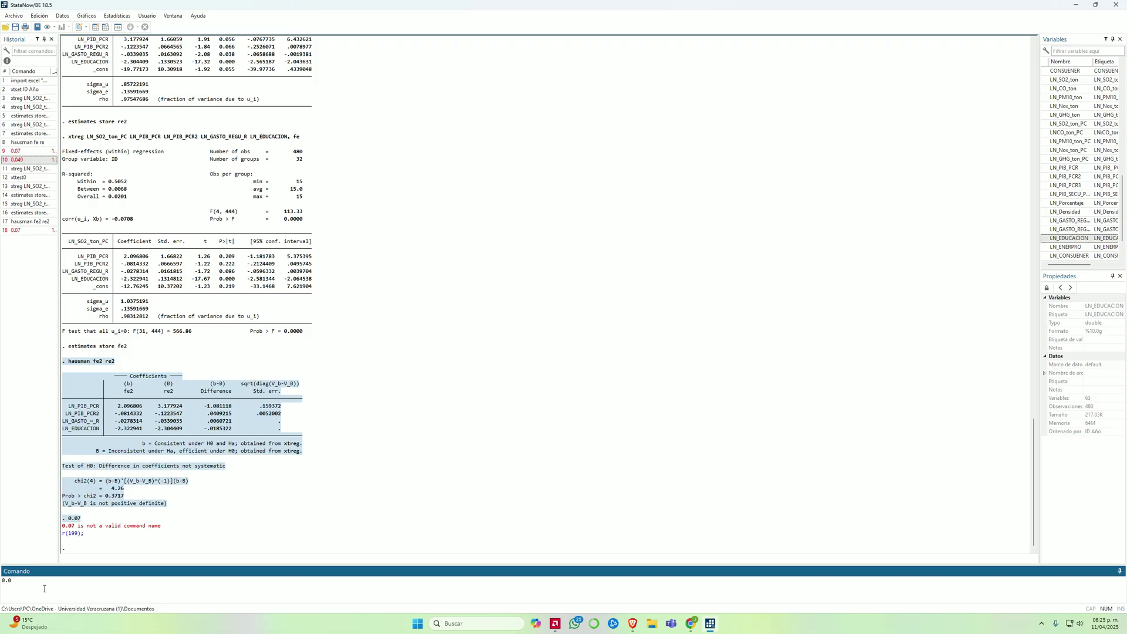
pyautogui.write('3')
pyautogui.press('Return')
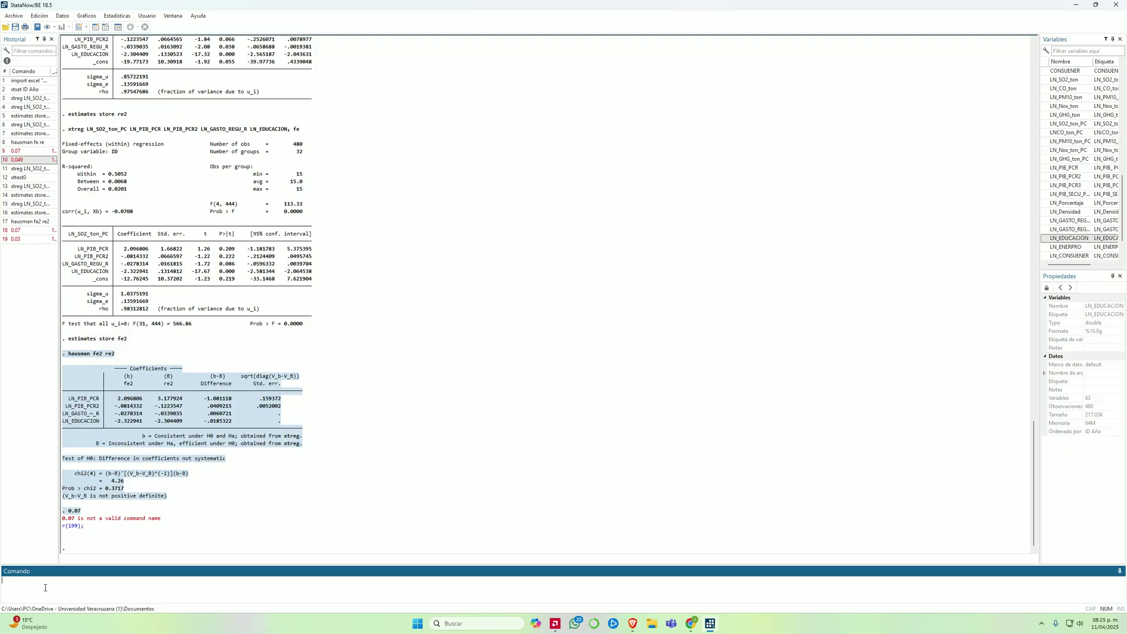
# Rerun the random-effects xtreg of LN_SO2_ton_PC on LN_PIB_PCR, LN_PIB_PCR2, LN_GASTO_REGU_R and LN_EDUCACION, and highlight its output.
pyautogui.moveTo(89, 526)
pyautogui.mouseDown()
pyautogui.moveTo(58, 524)
pyautogui.moveTo(64, 514)
pyautogui.moveTo(69, 528)
pyautogui.mouseUp()
pyautogui.click(73, 530)
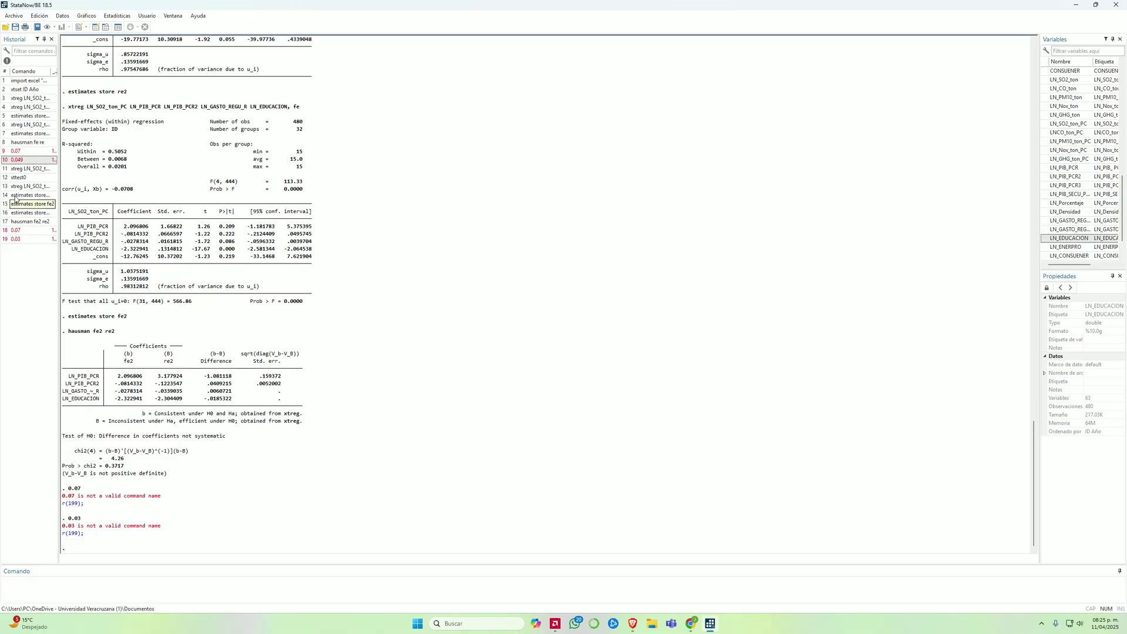
pyautogui.click(50, 169)
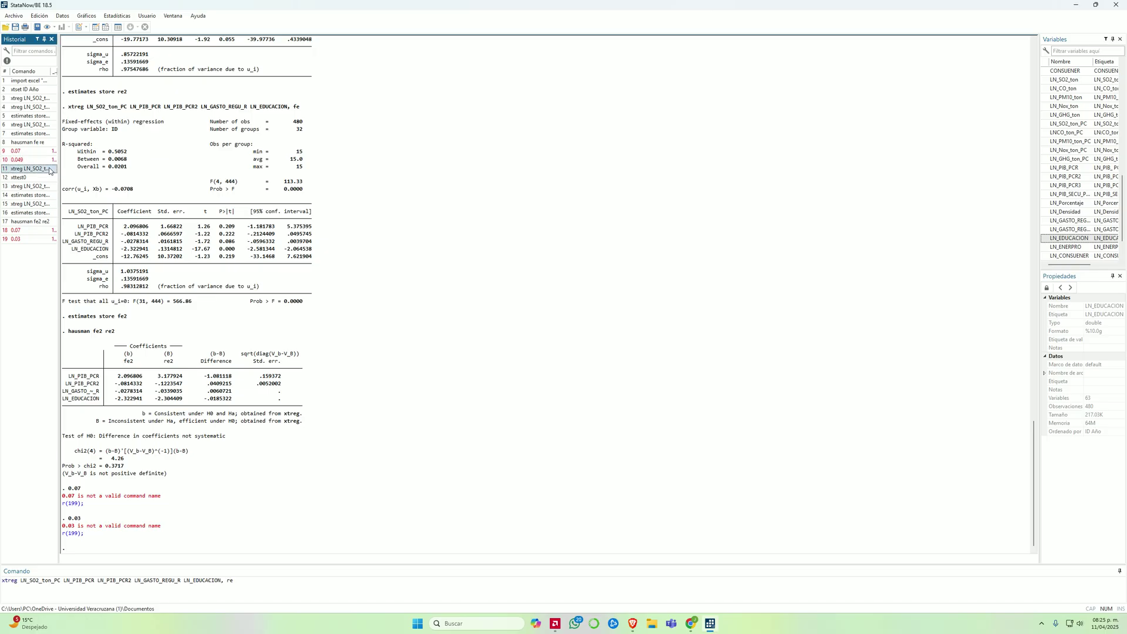
pyautogui.doubleClick(49, 169)
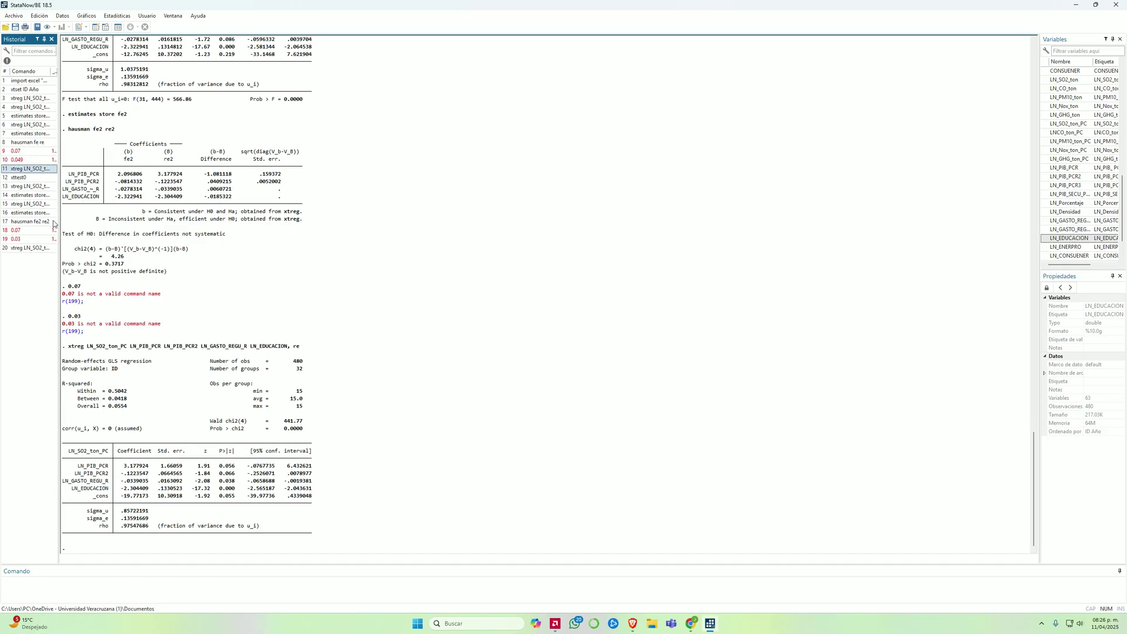
pyautogui.moveTo(64, 348); pyautogui.dragTo(337, 536)
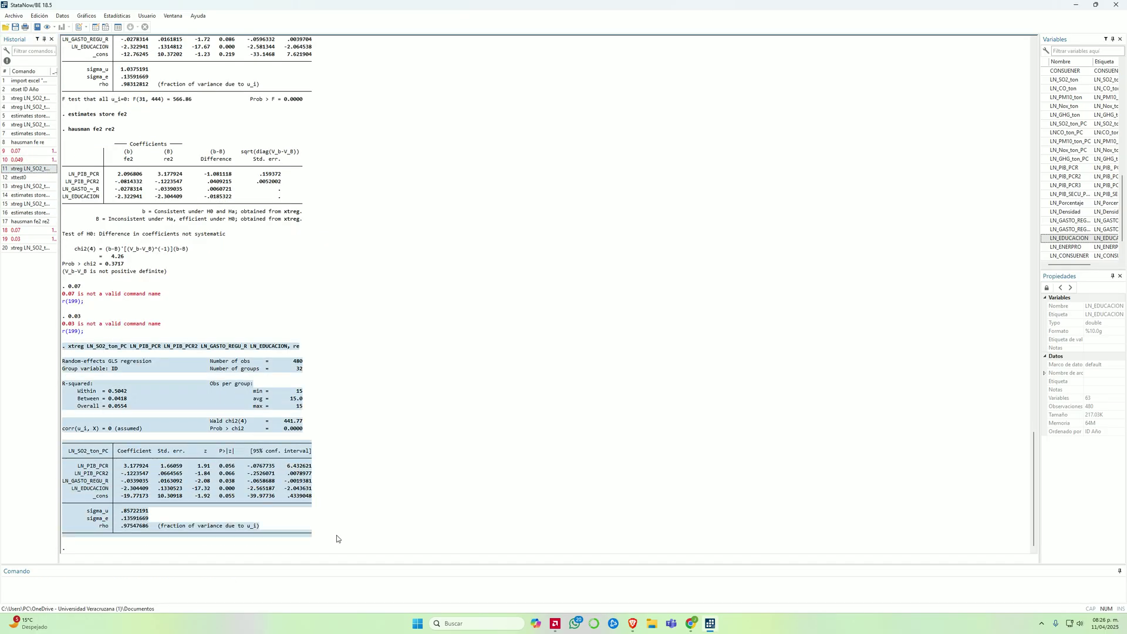
# Run the Breusch and Pagan Lagrangian multiplier test with xttest0 and highlight its heading.
pyautogui.click(32, 177)
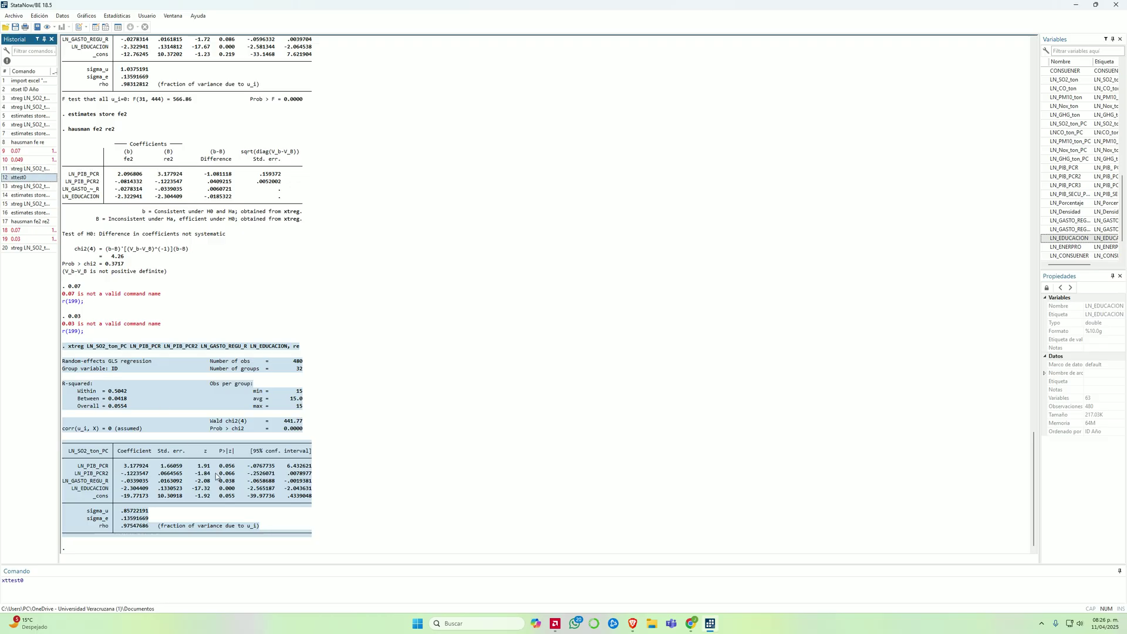
pyautogui.click(137, 583)
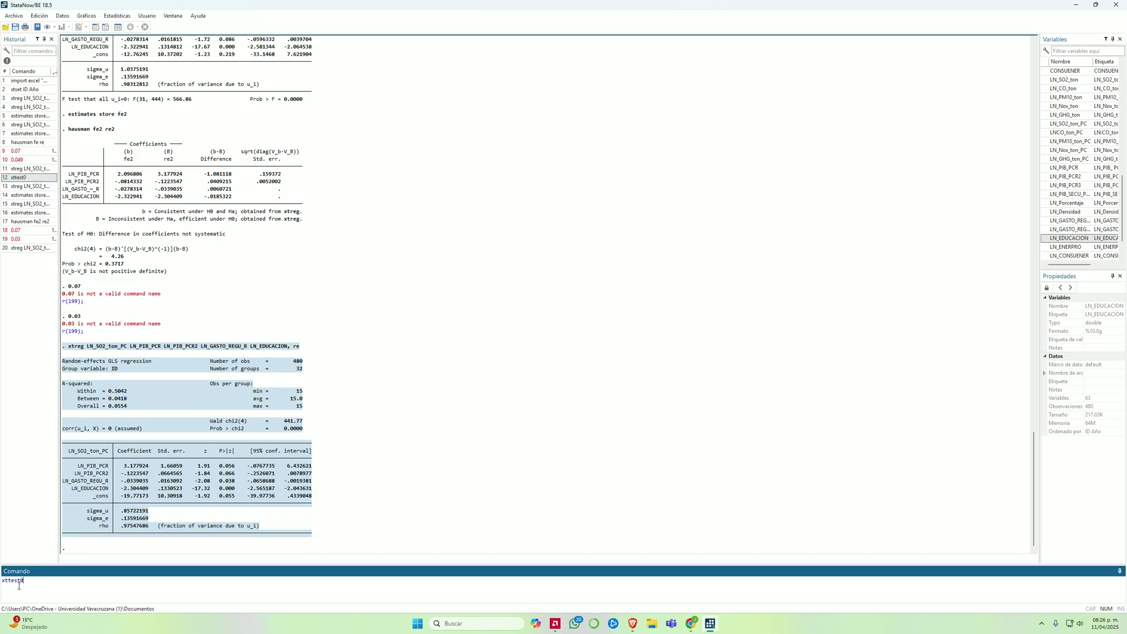
pyautogui.press('Return')
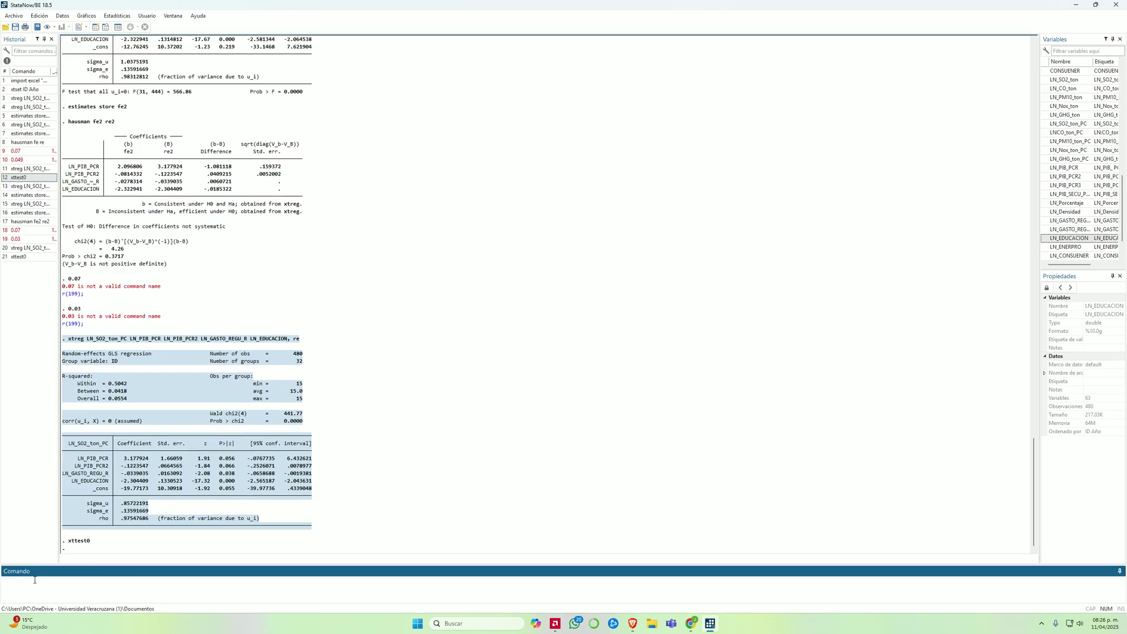
pyautogui.moveTo(63, 437); pyautogui.dragTo(146, 442)
pyautogui.click(160, 441)
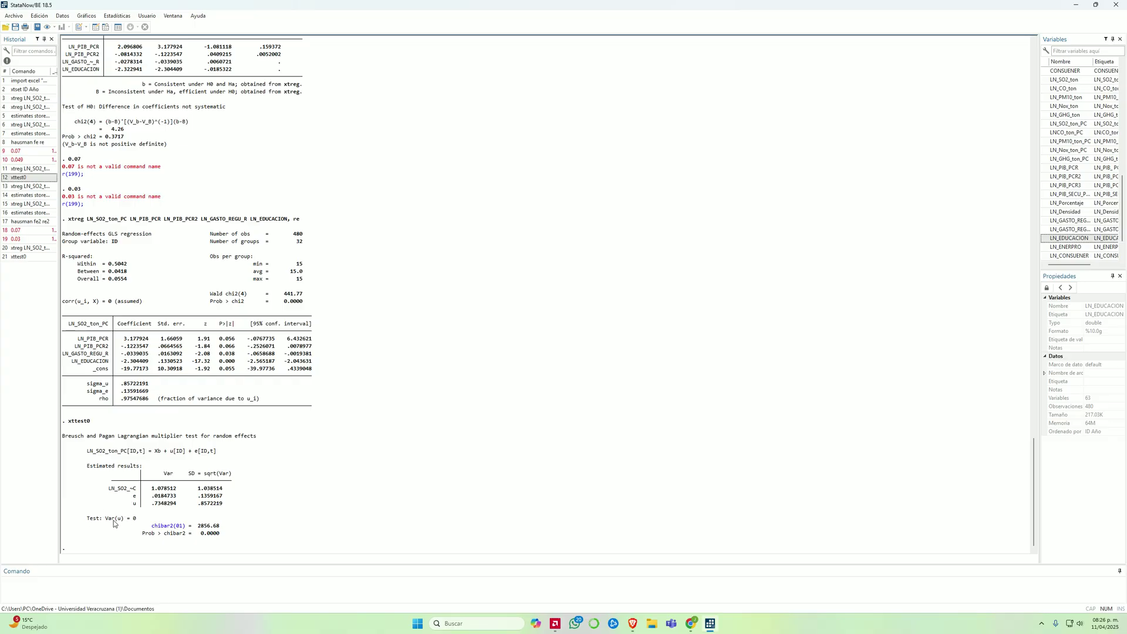
# Examine the test's Var(u) = 0 hypothesis, its Prob > chibar2 line and the Random-effects GLS regression heading.
pyautogui.moveTo(113, 519); pyautogui.dragTo(147, 520)
pyautogui.moveTo(222, 534); pyautogui.dragTo(142, 539)
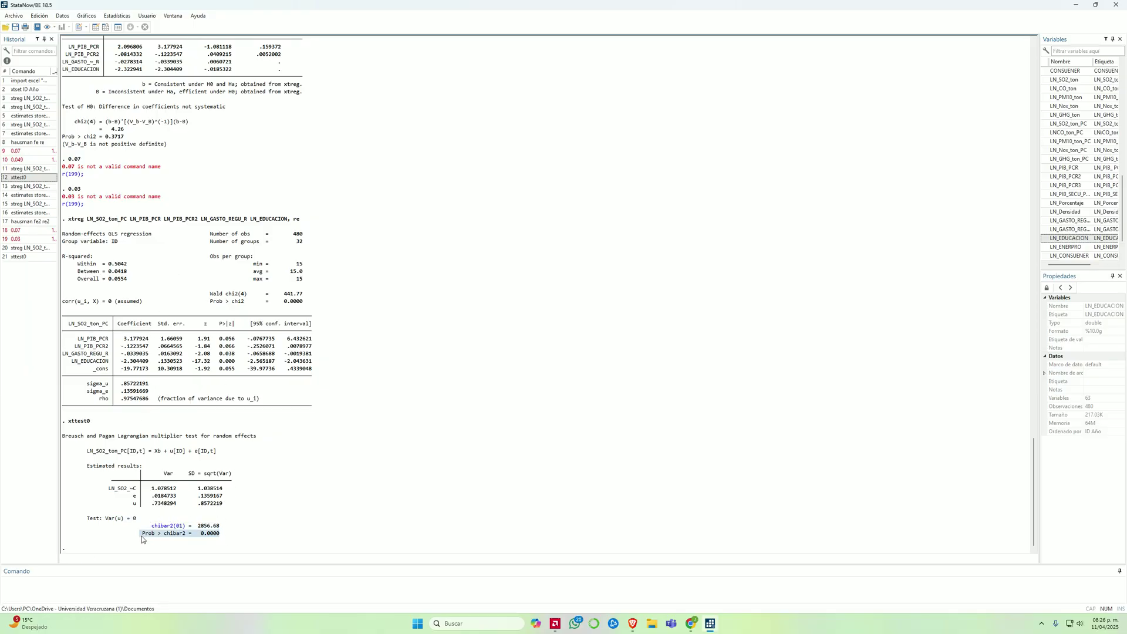
pyautogui.tripleClick(211, 533)
pyautogui.moveTo(62, 234); pyautogui.dragTo(152, 234)
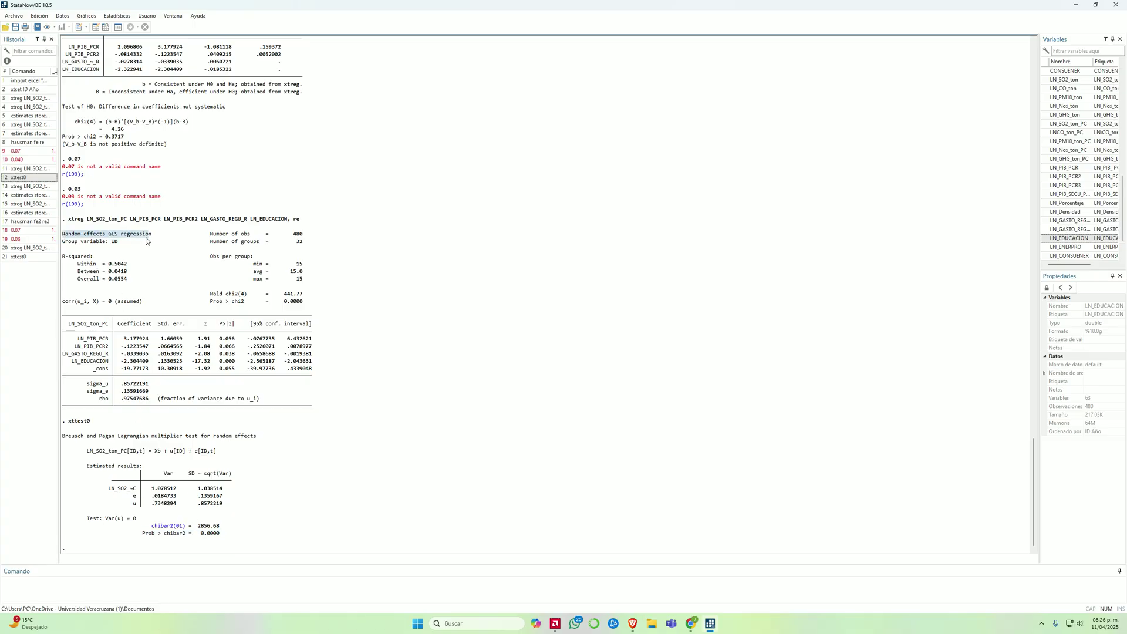
pyautogui.click(108, 580)
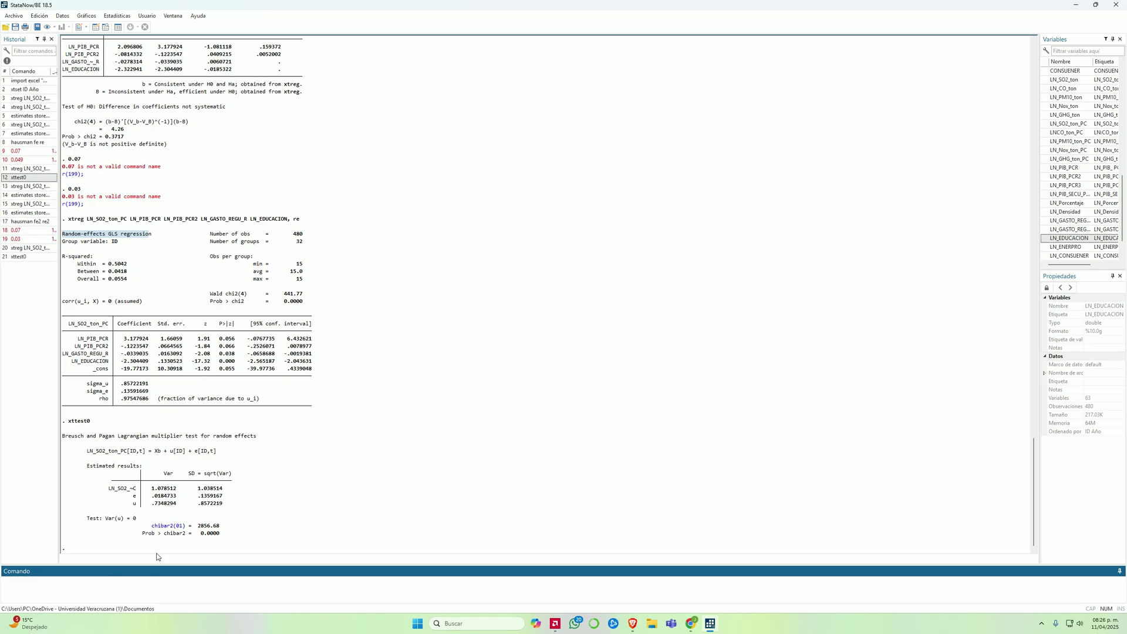
pyautogui.click(218, 535)
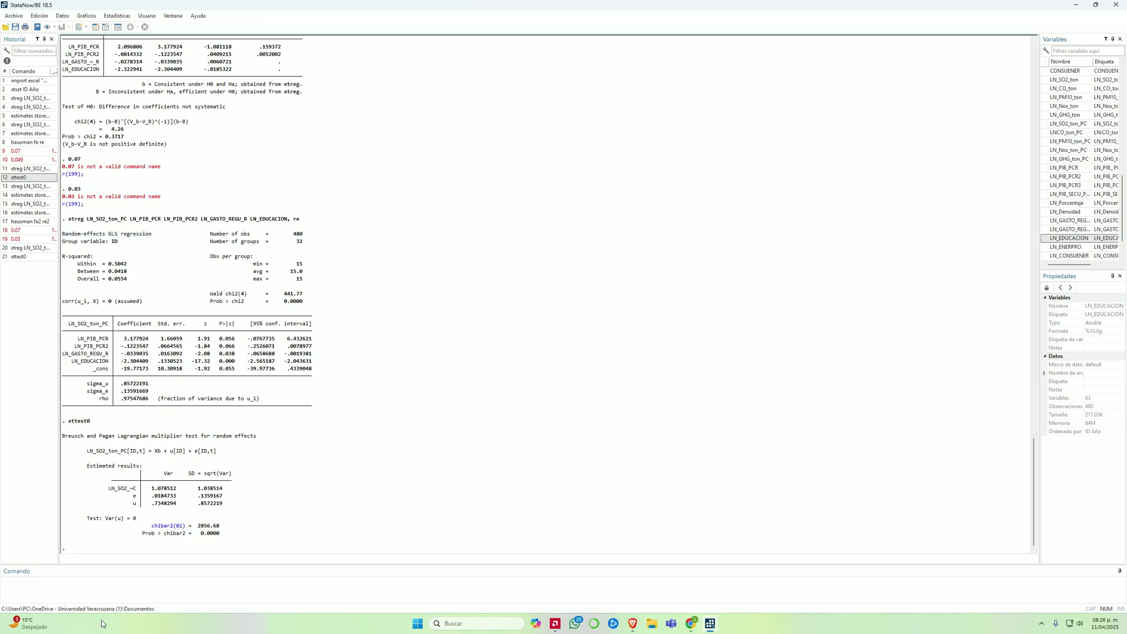
# Submit 0.17 in the command line as an example p-value and compare it with the Prob > chibar2 line.
pyautogui.click(107, 592)
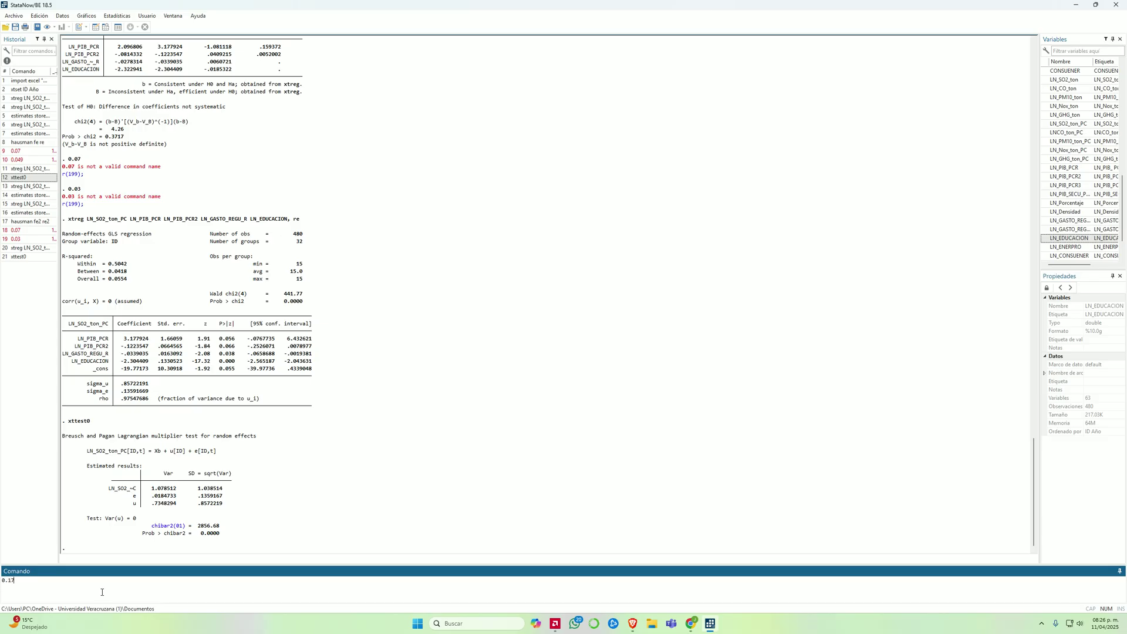
pyautogui.write('0.17')
pyautogui.press('Return')
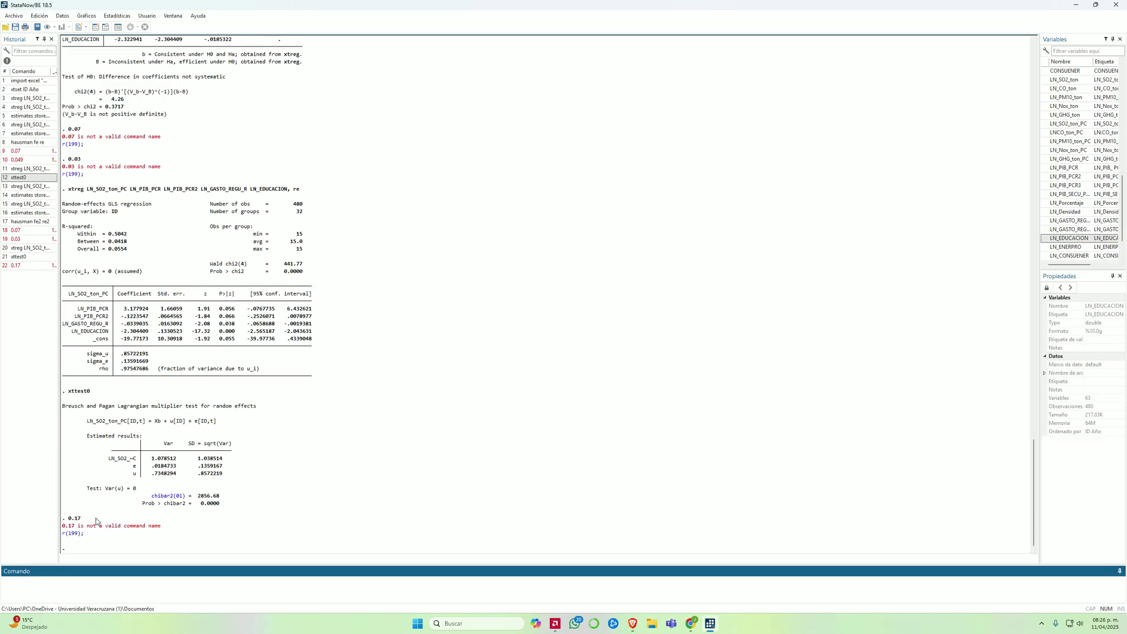
pyautogui.click(68, 520)
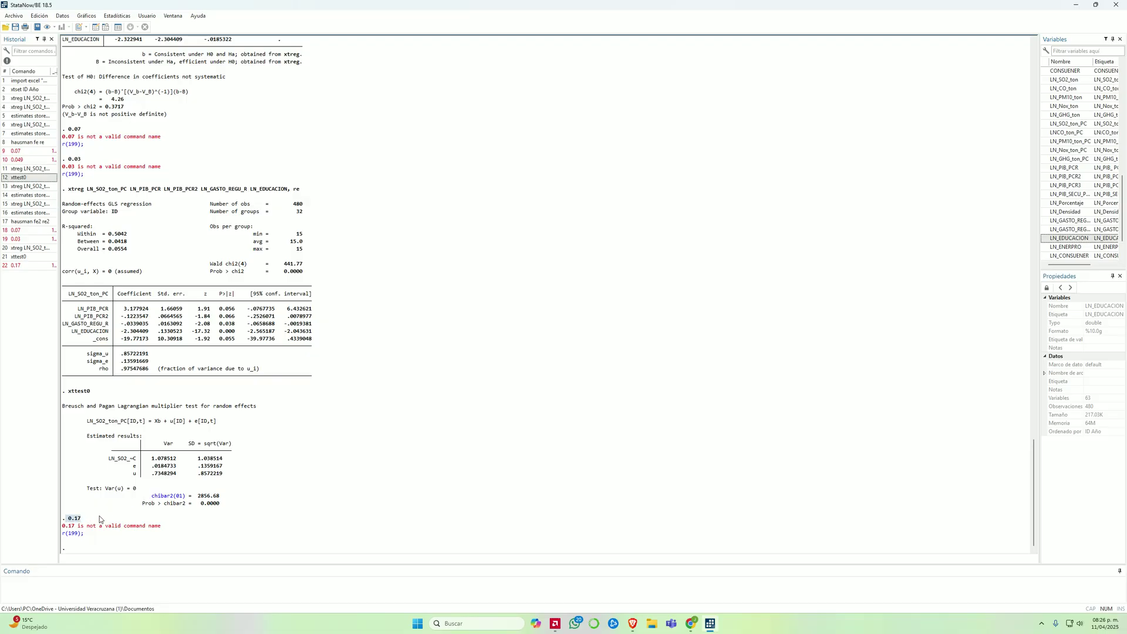
pyautogui.moveTo(220, 506); pyautogui.dragTo(162, 506)
# Highlight the header of the random-effects regression output and recall the xttest0 command without running it.
pyautogui.click(121, 249)
pyautogui.moveTo(109, 200); pyautogui.dragTo(146, 227)
pyautogui.click(152, 221)
pyautogui.click(34, 257)
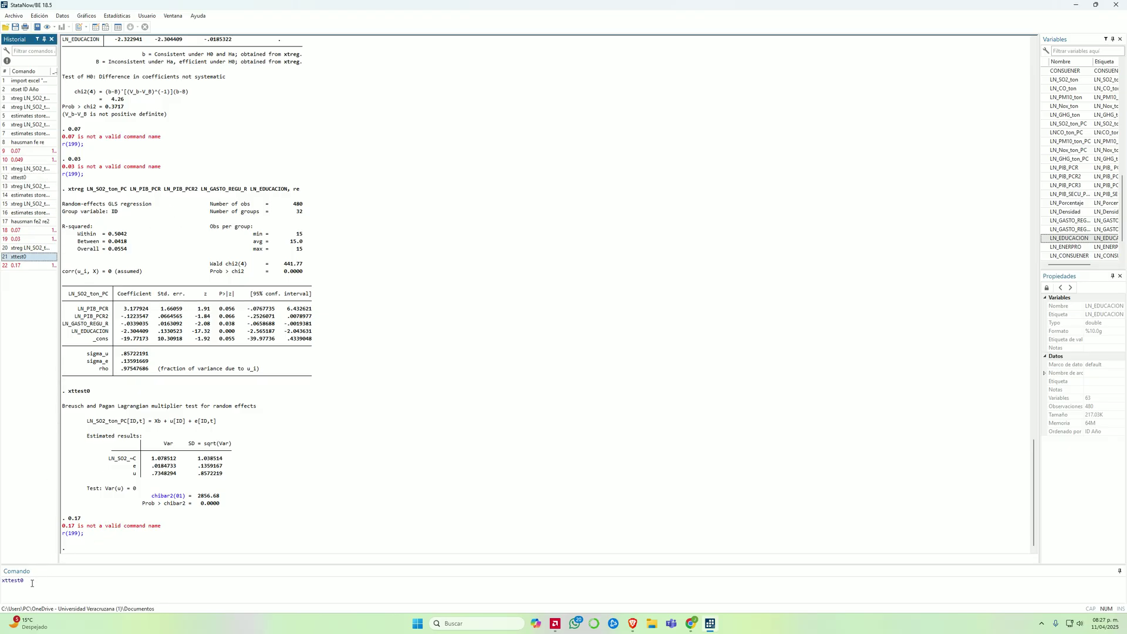
pyautogui.click(555, 623)
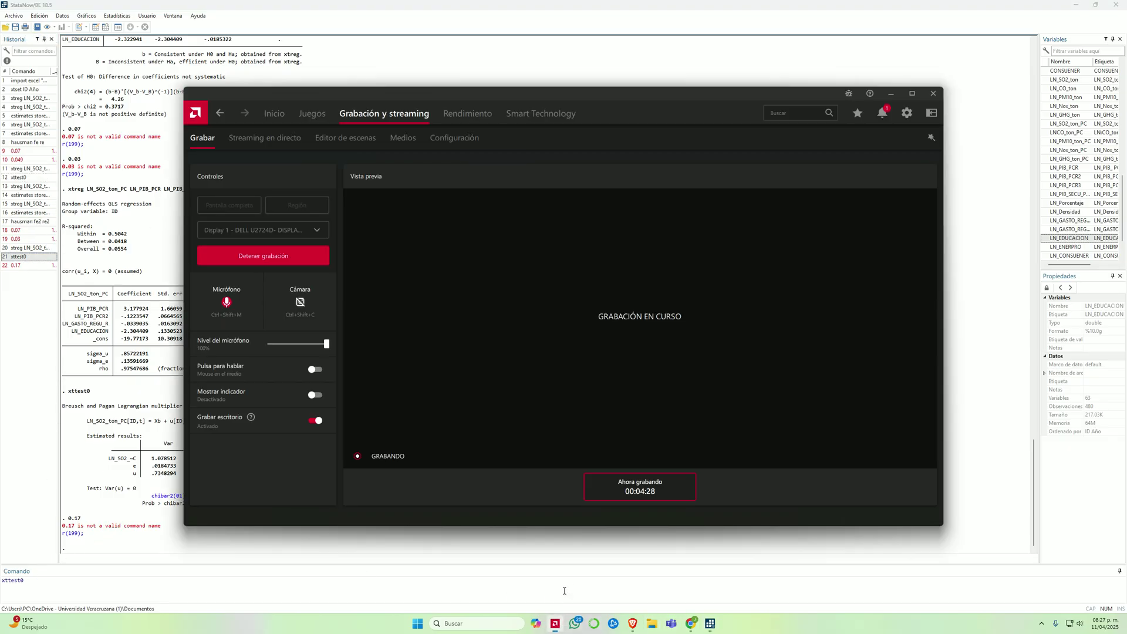